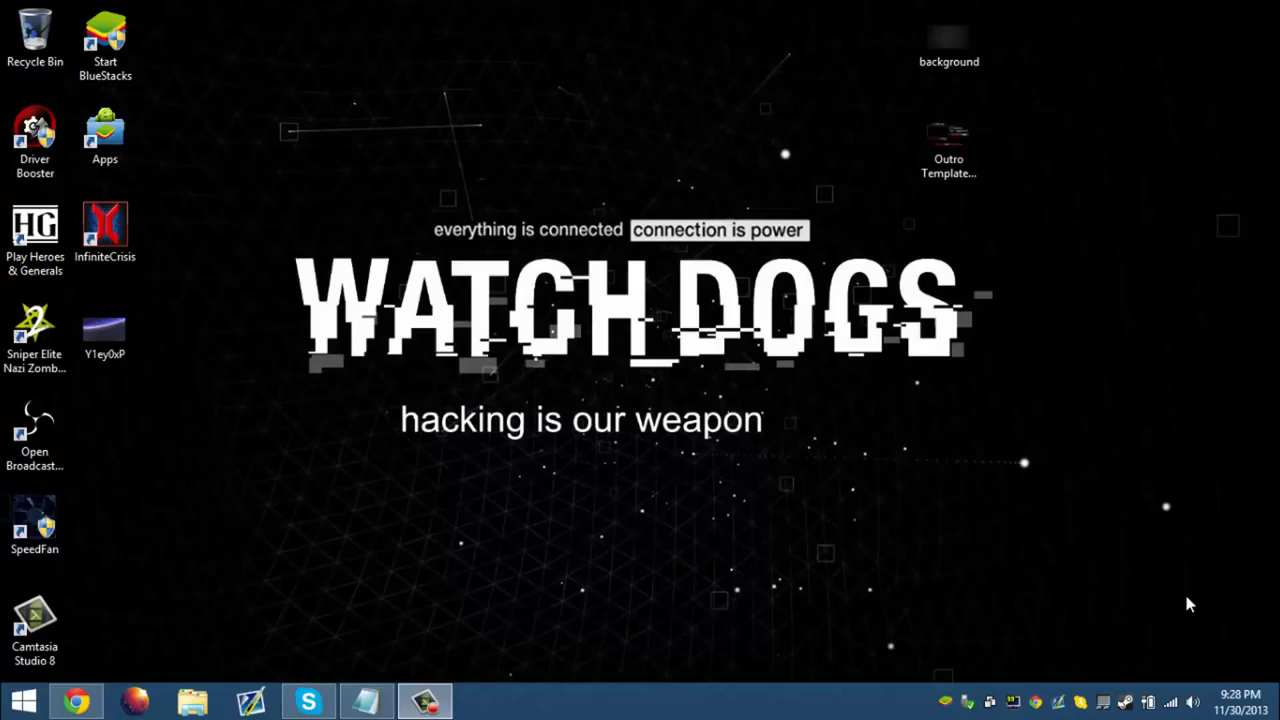
Download isdone.dll as a ZIP file (isdone (1).zip) from the dll-files.com page in Chrome
click(76, 702)
scroll(494, 458, down, 2)
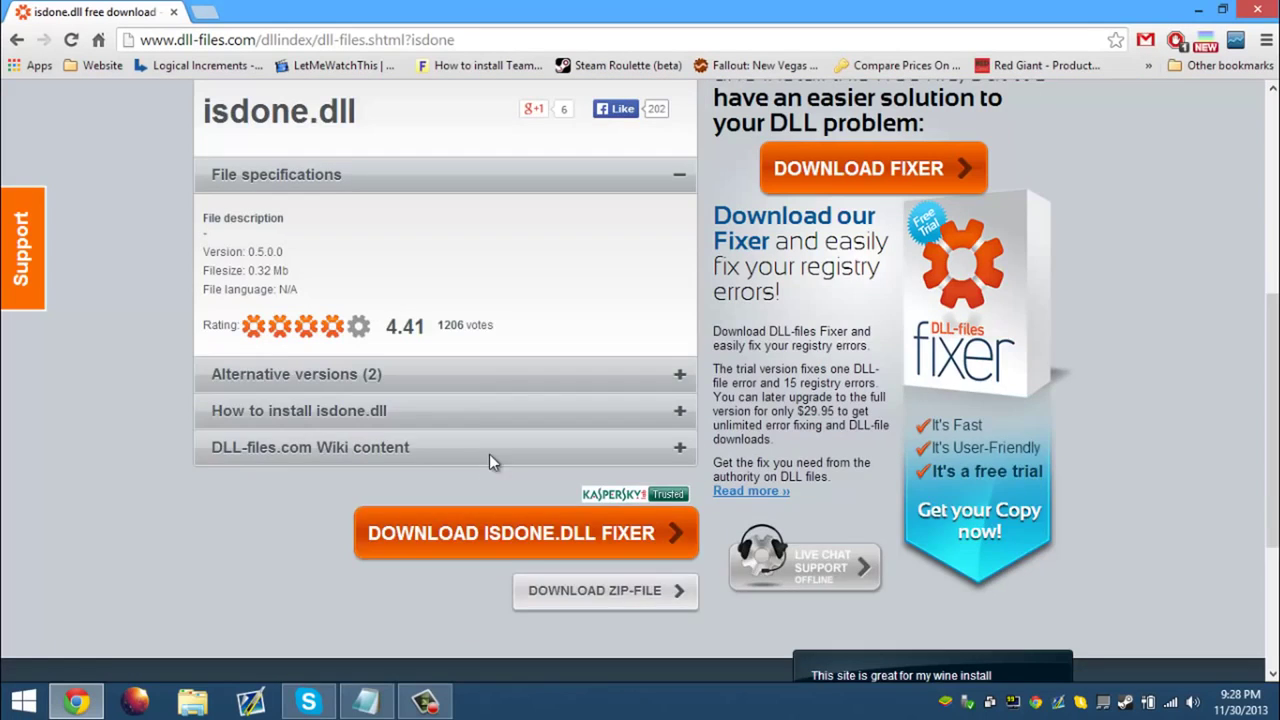
scroll(491, 463, up, 3)
scroll(489, 463, up, 2)
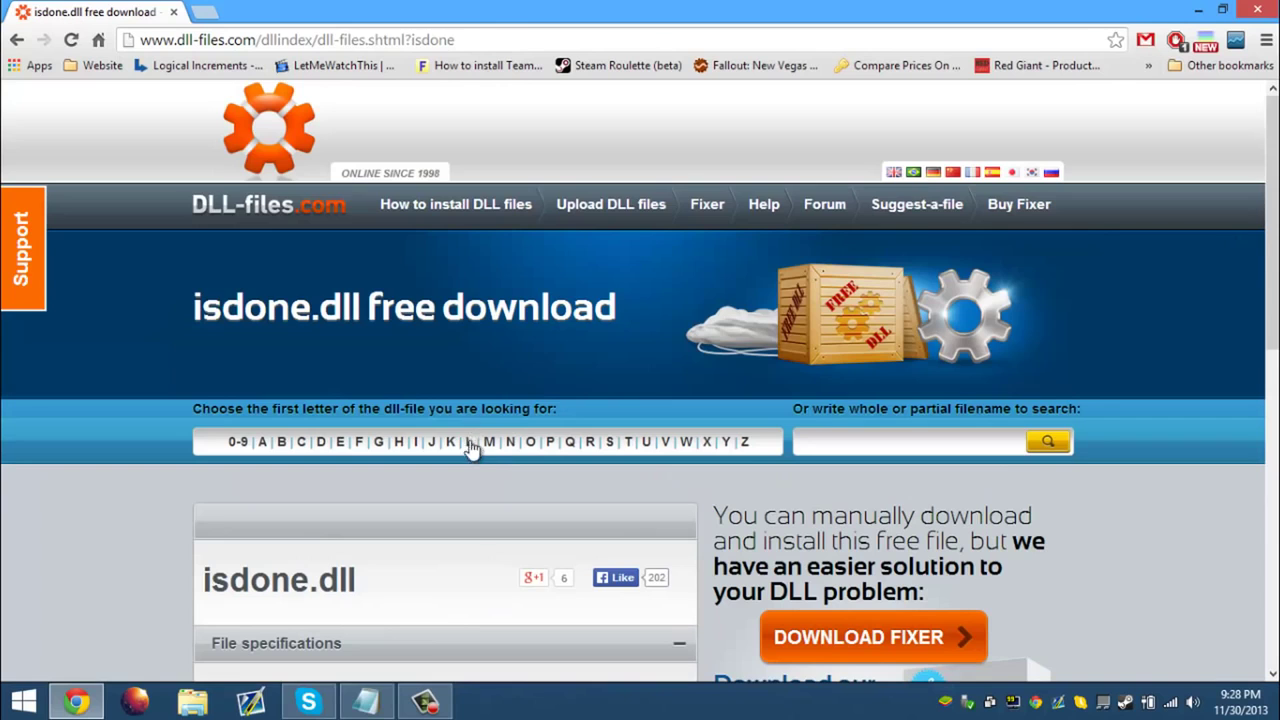
scroll(360, 400, down, 6)
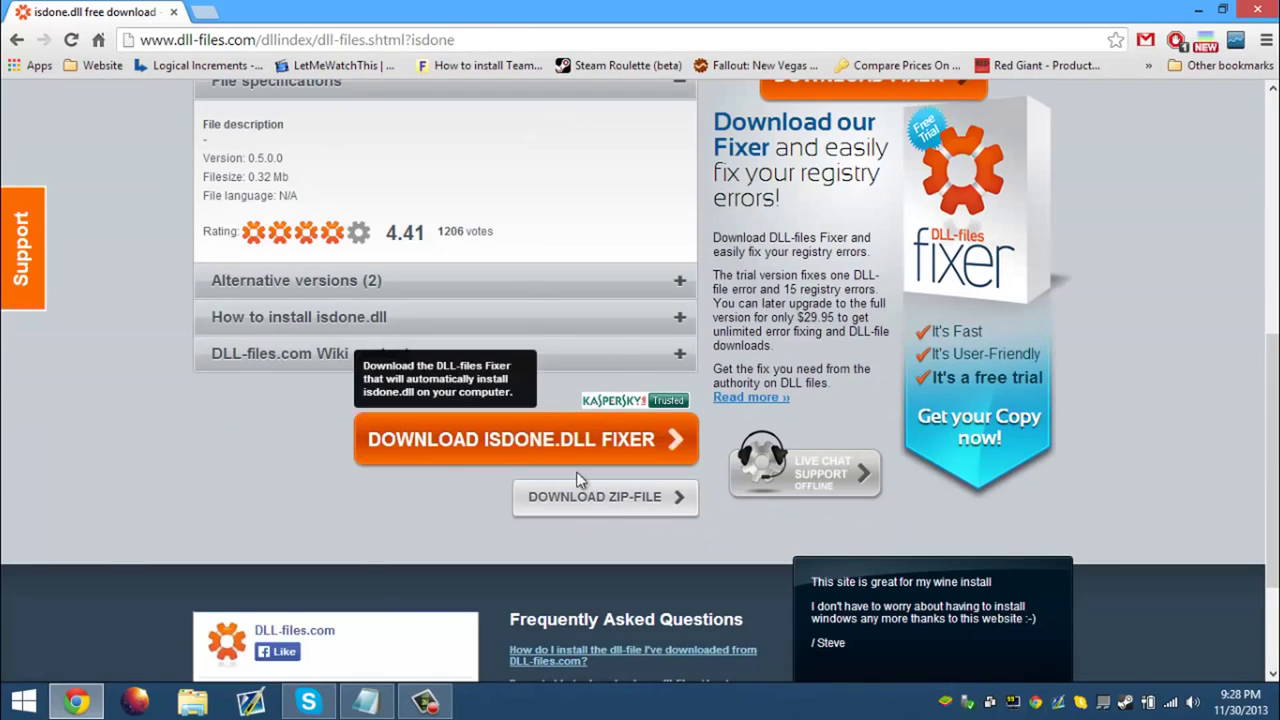
click(594, 496)
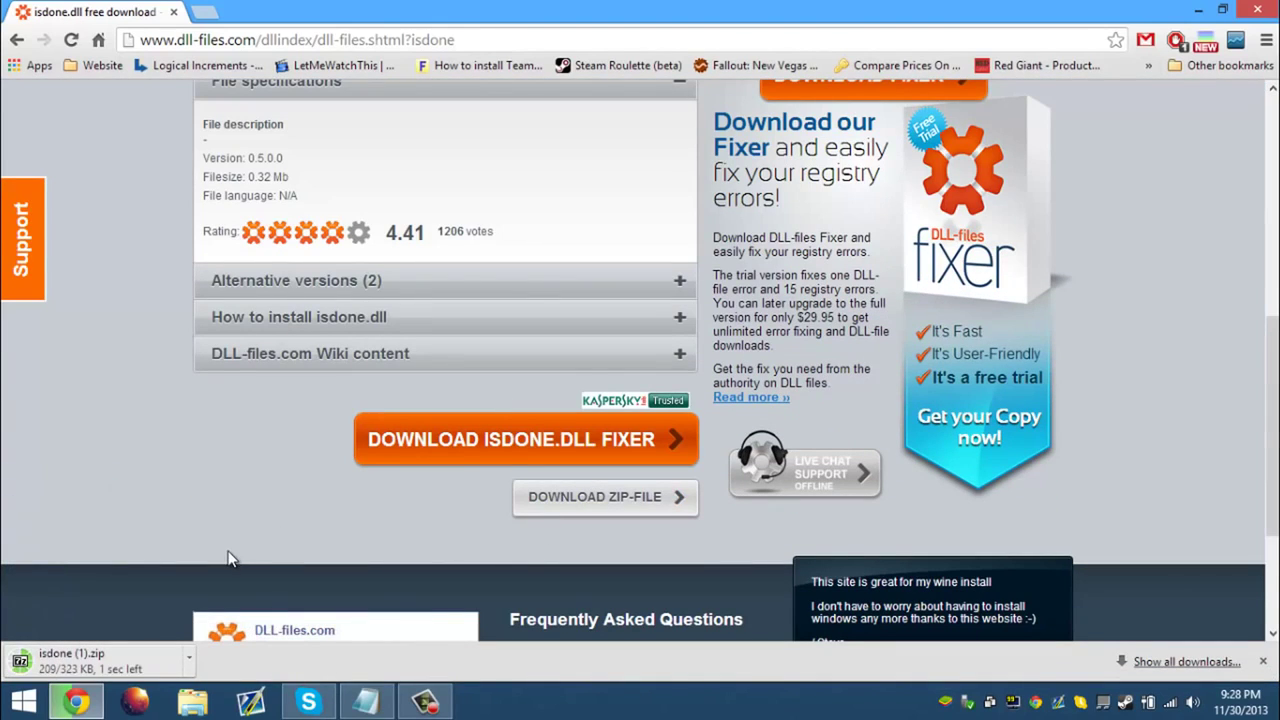
Open isdone (1).zip in 7-Zip, drag ISDone.dll out onto the desktop, and close 7-Zip
click(97, 652)
drag(527, 14, 1058, 127)
click(1180, 131)
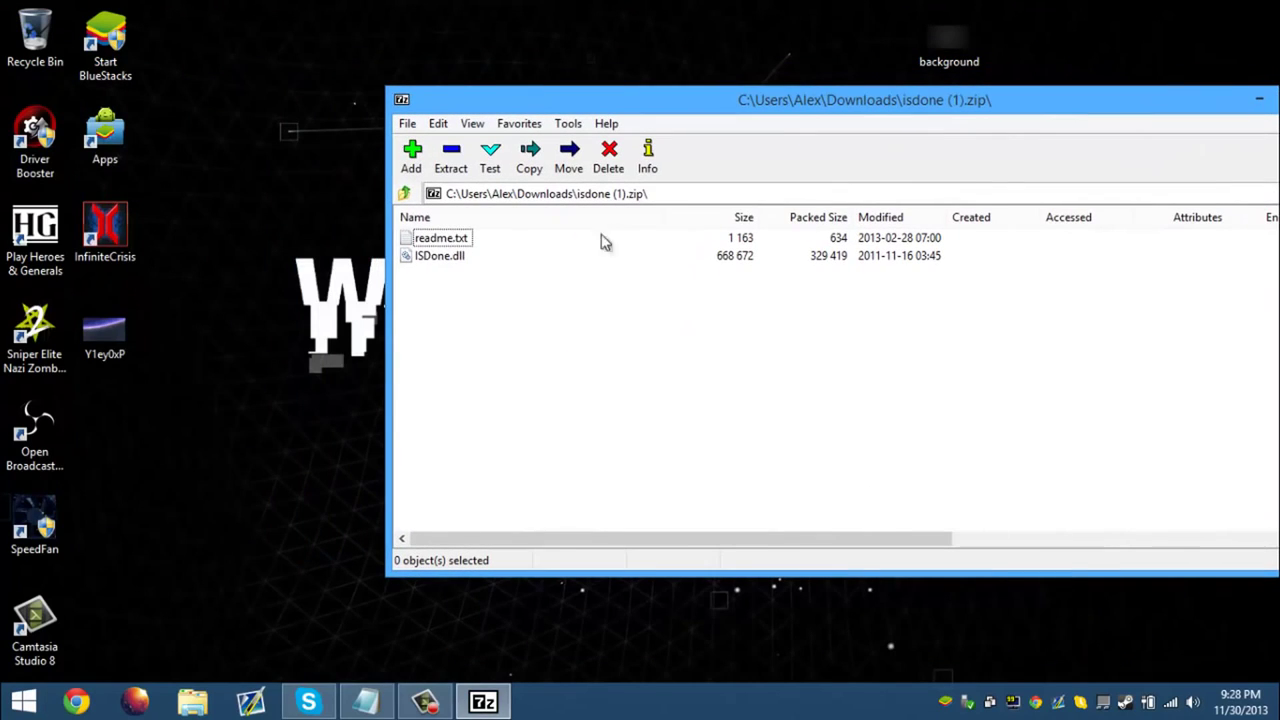
click(437, 258)
drag(437, 258, 209, 329)
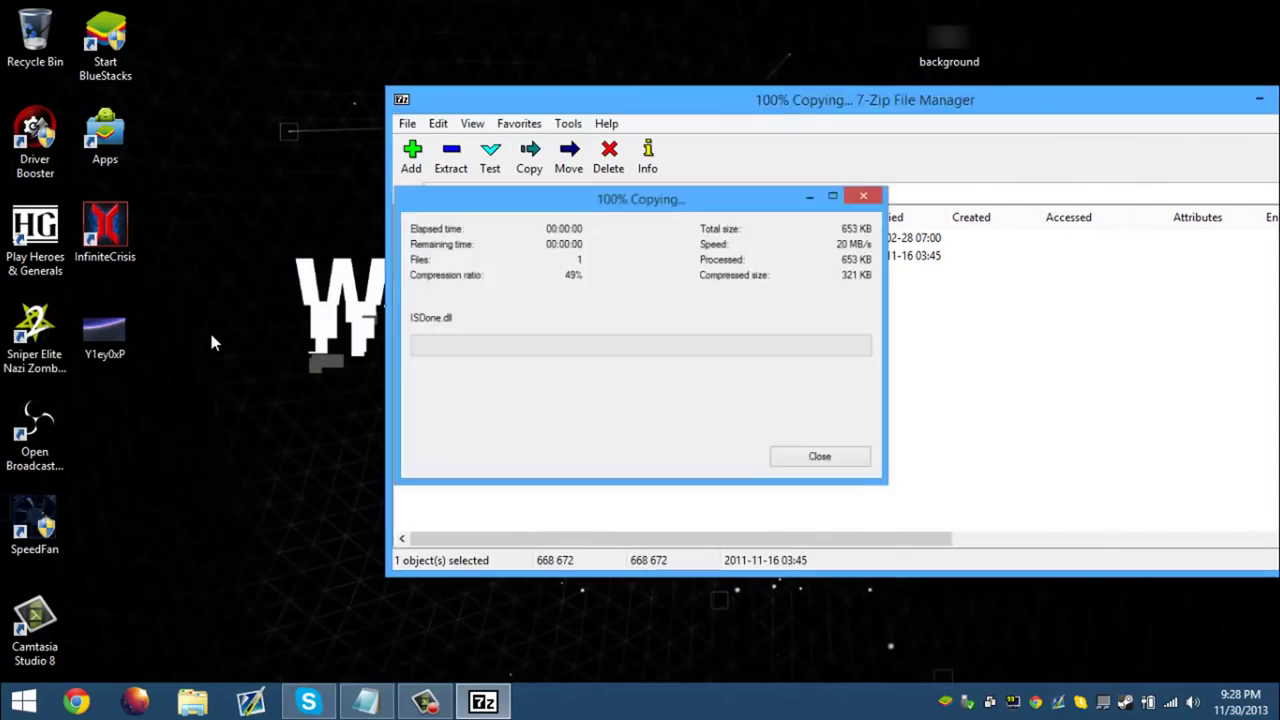
drag(864, 104, 1058, 127)
click(1201, 111)
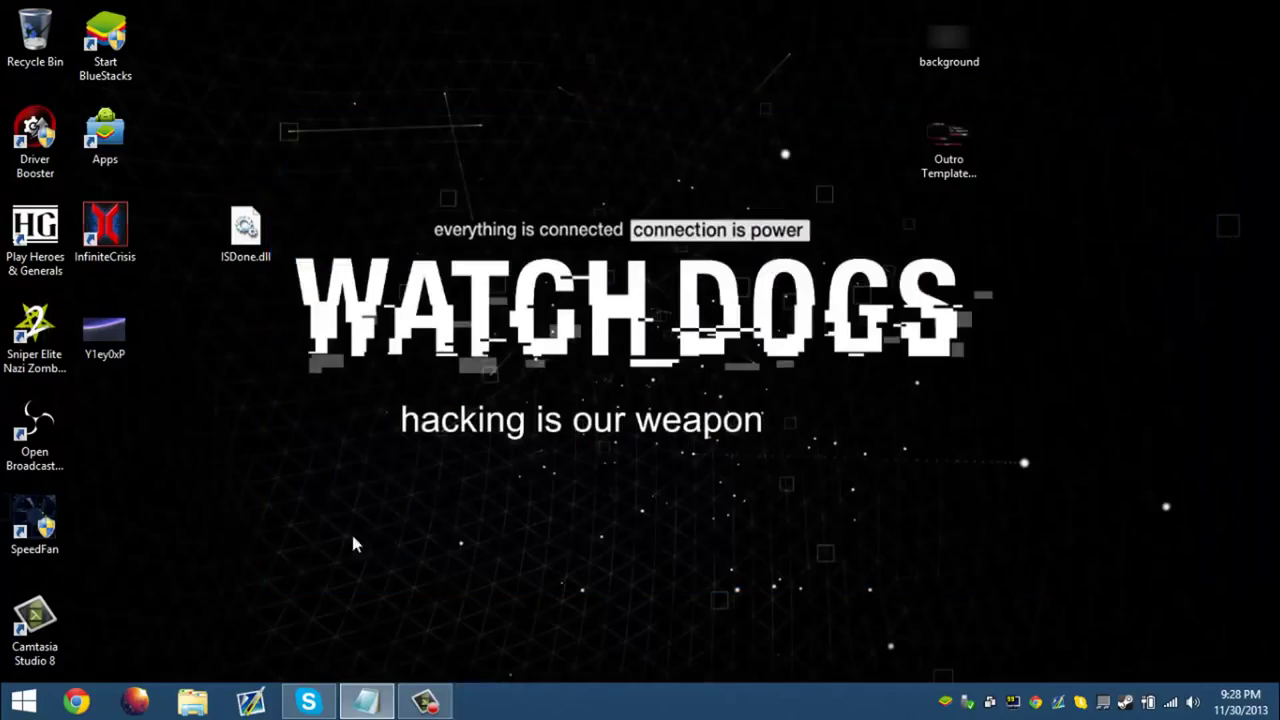
Open File Explorer at This PC from the taskbar
click(200, 692)
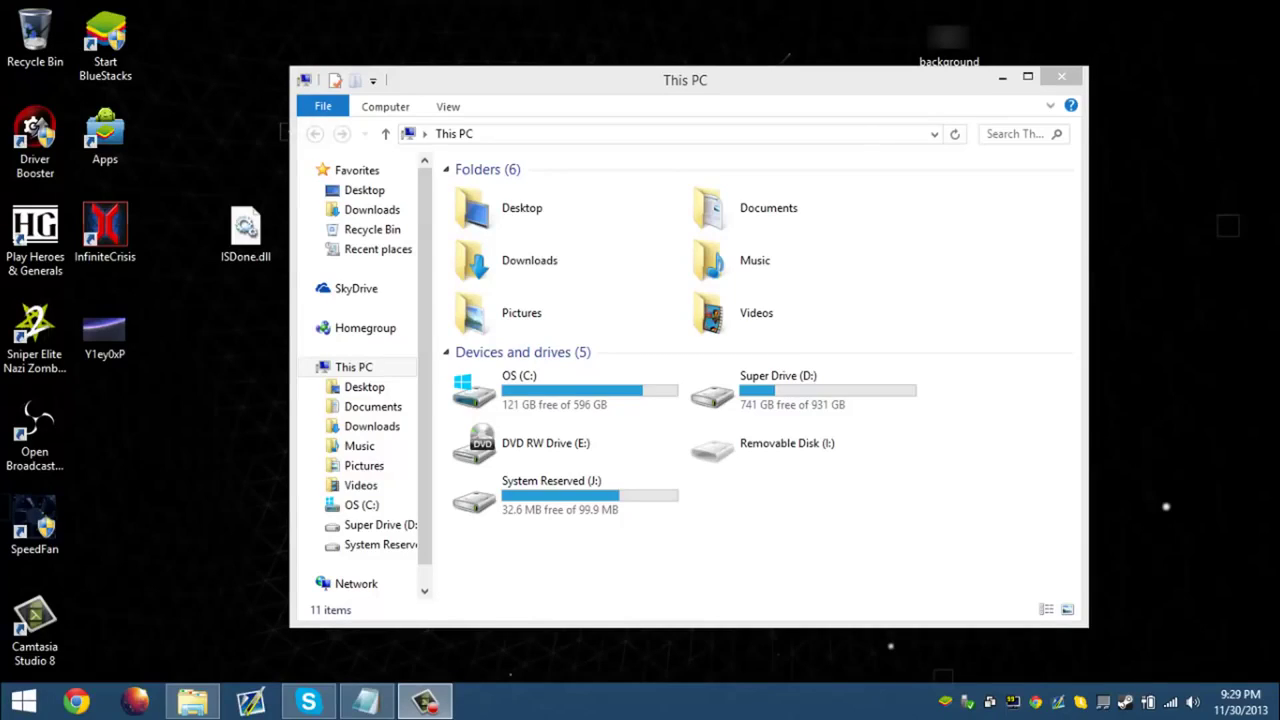
Navigate File Explorer to the C:\Windows\SysWOW64 folder
double_click(640, 392)
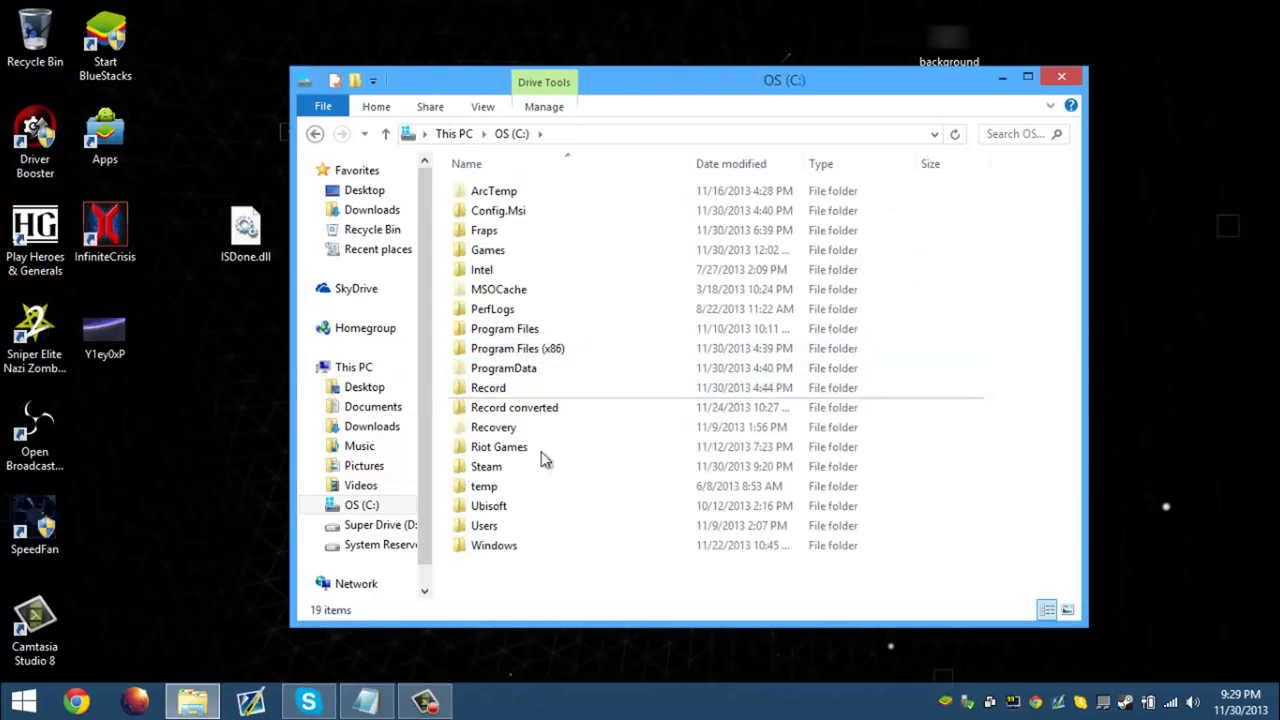
double_click(534, 545)
scroll(531, 400, down, 3)
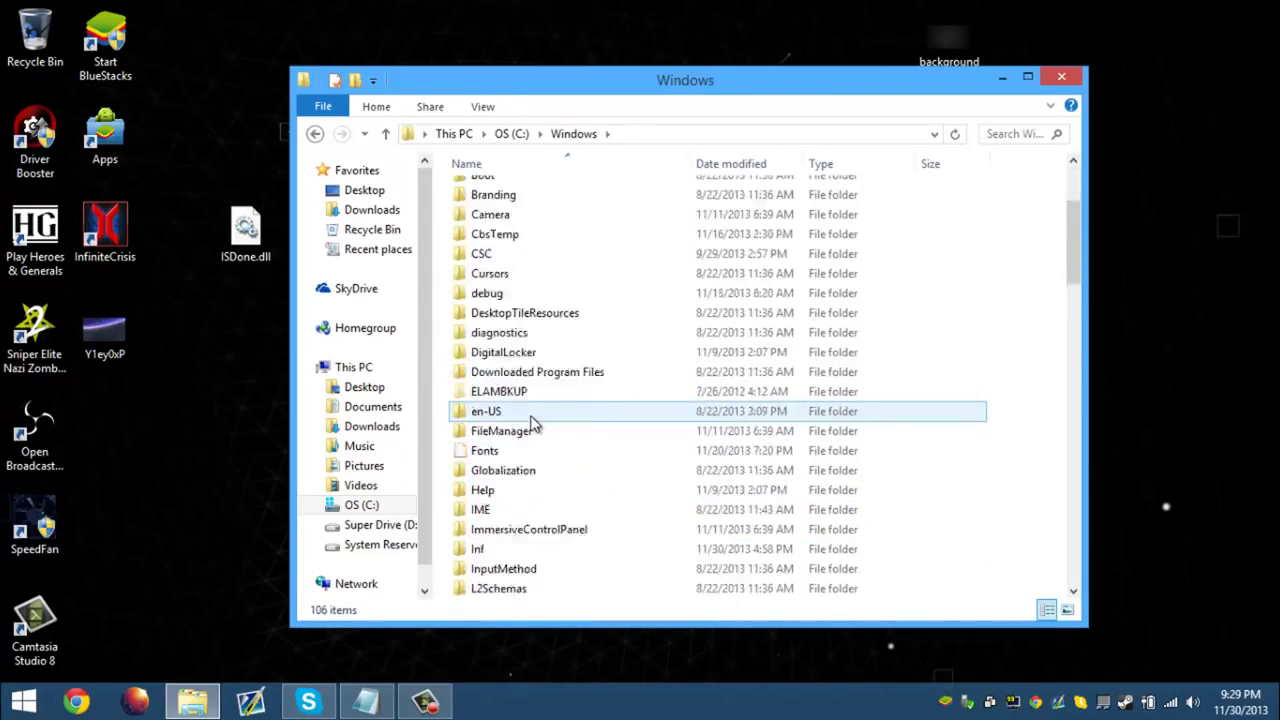
scroll(531, 420, down, 16)
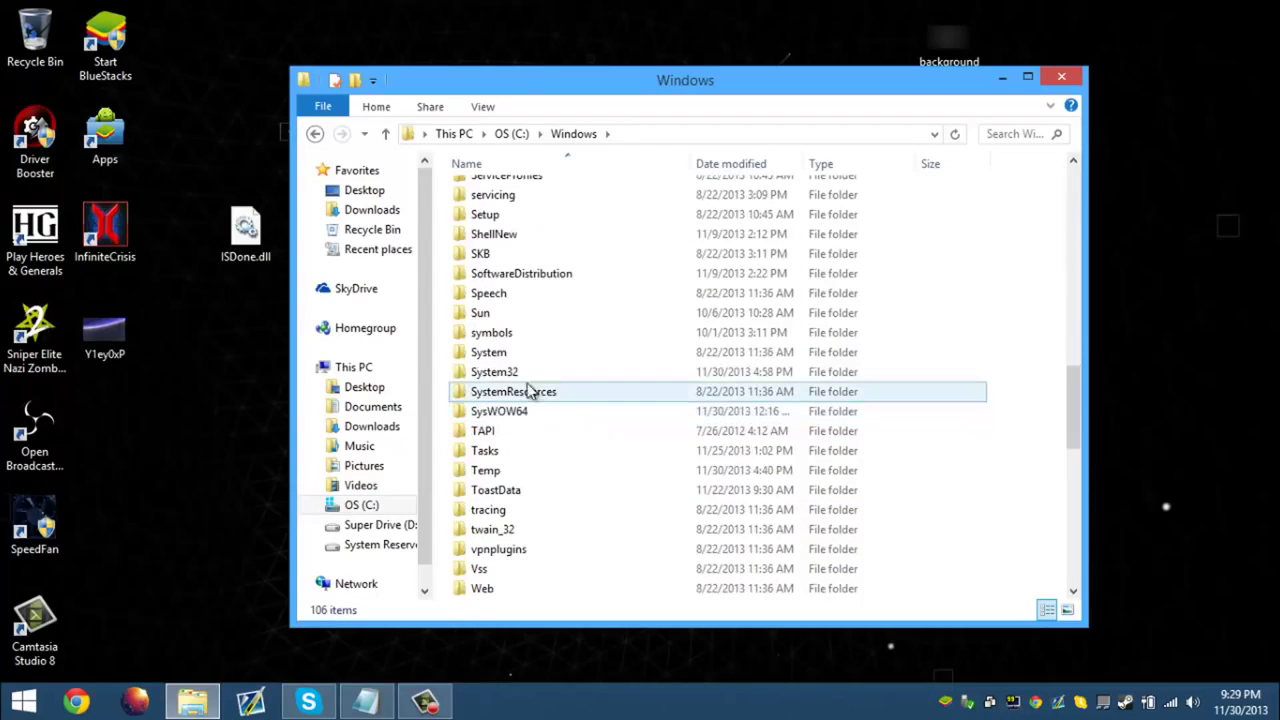
click(531, 376)
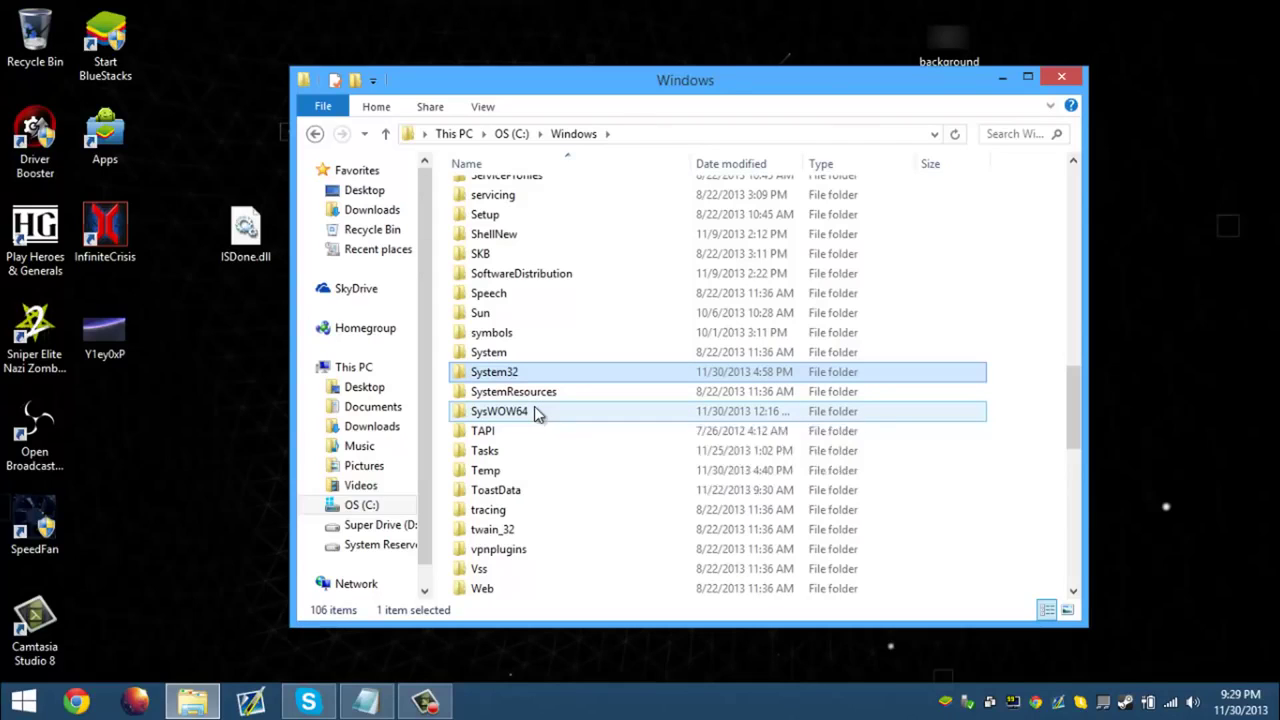
double_click(534, 410)
Copy ISDone.dll from the desktop into SysWOW64, granting administrator permission
right_click(258, 255)
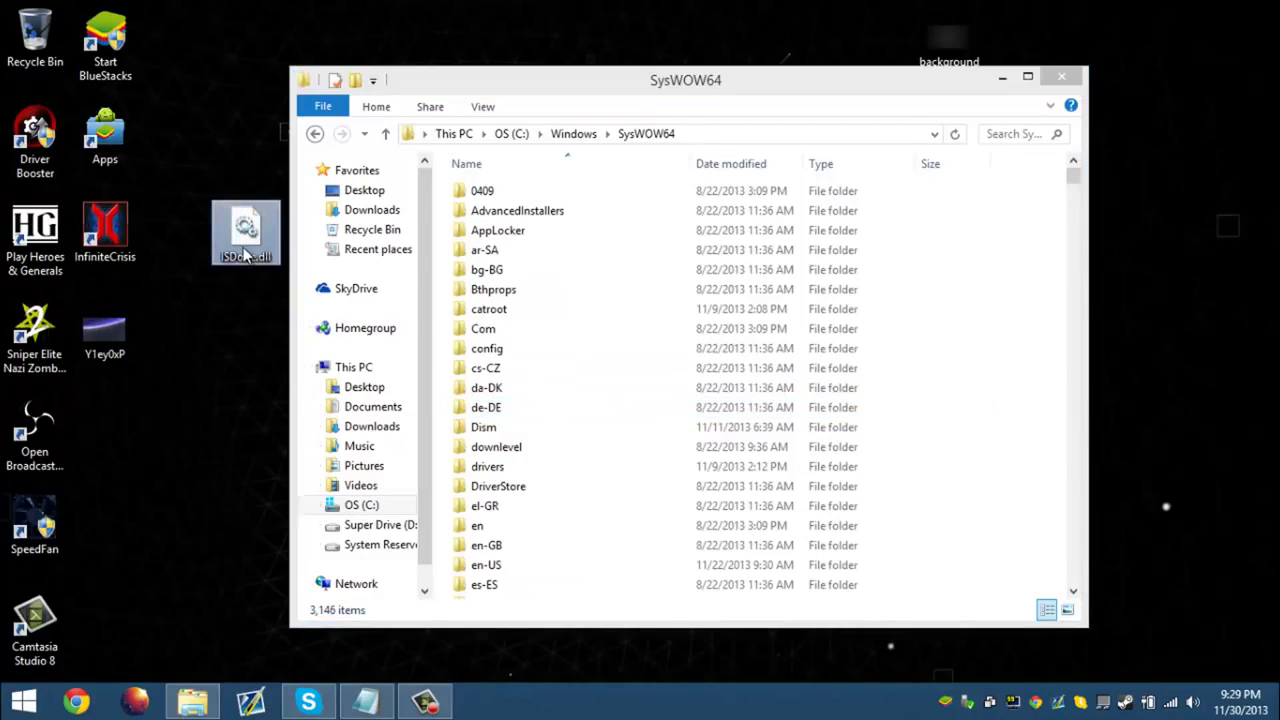
click(288, 457)
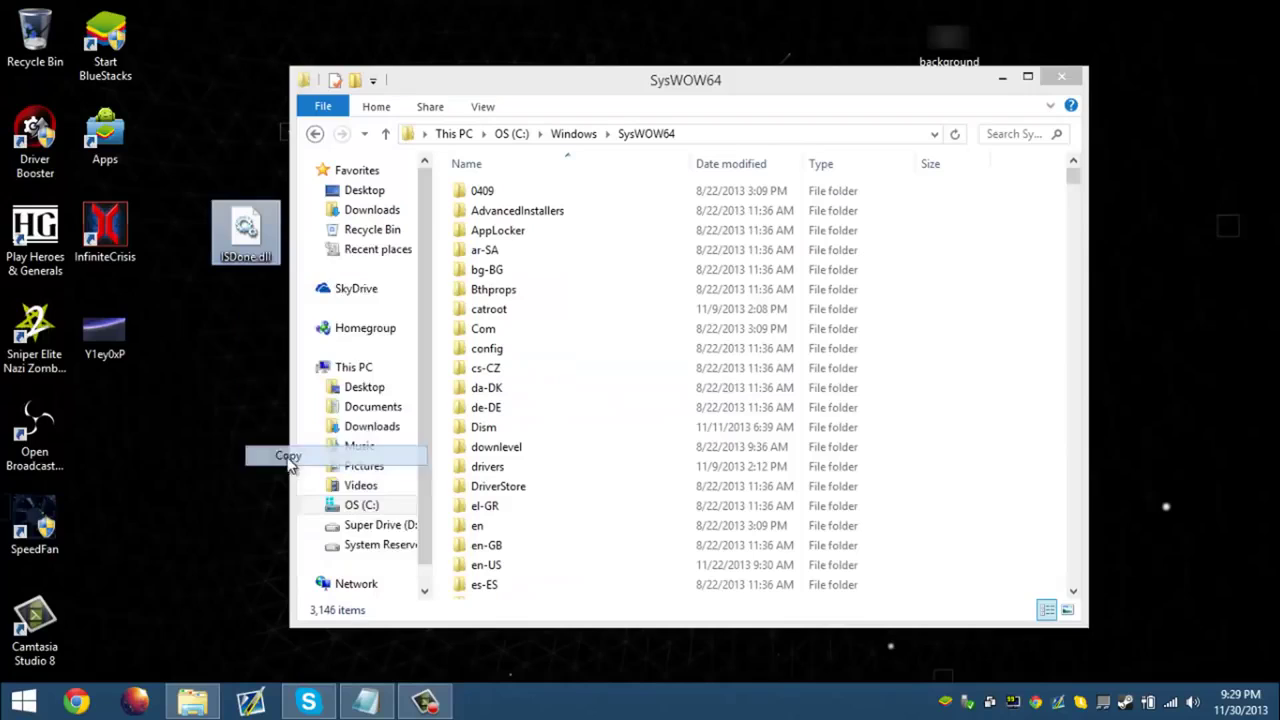
click(1020, 414)
key(ctrl+v)
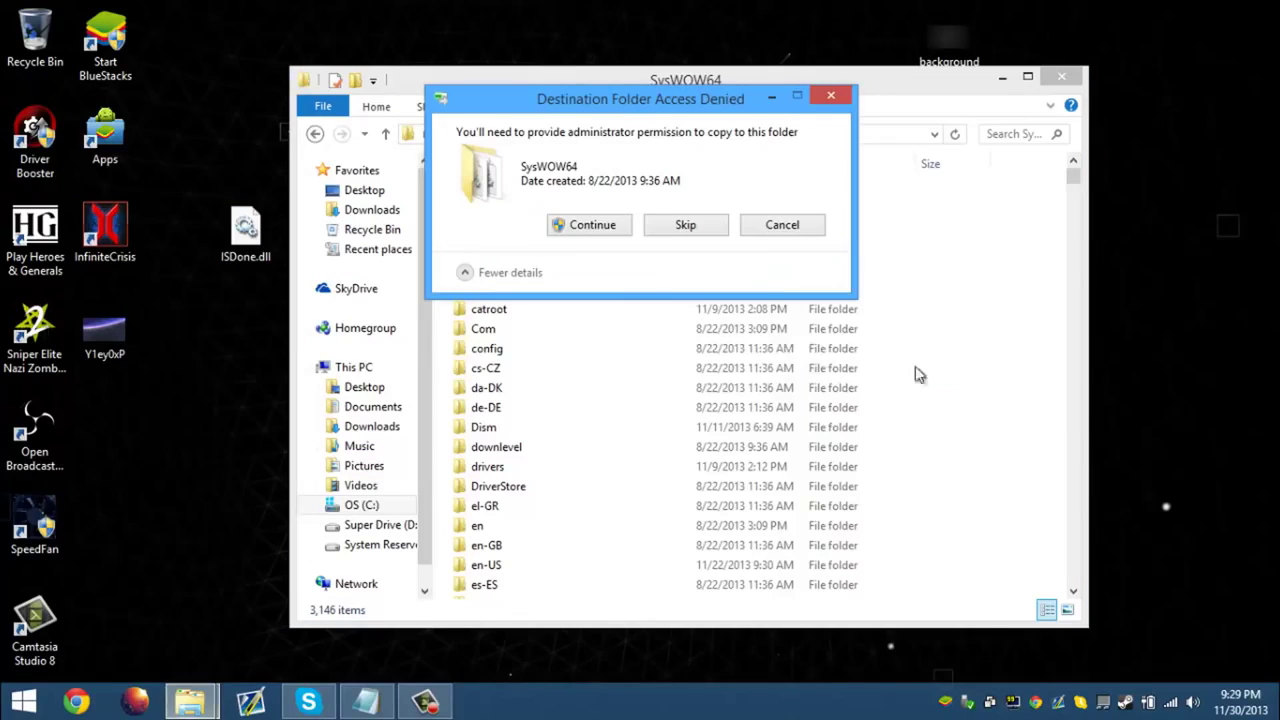
click(567, 232)
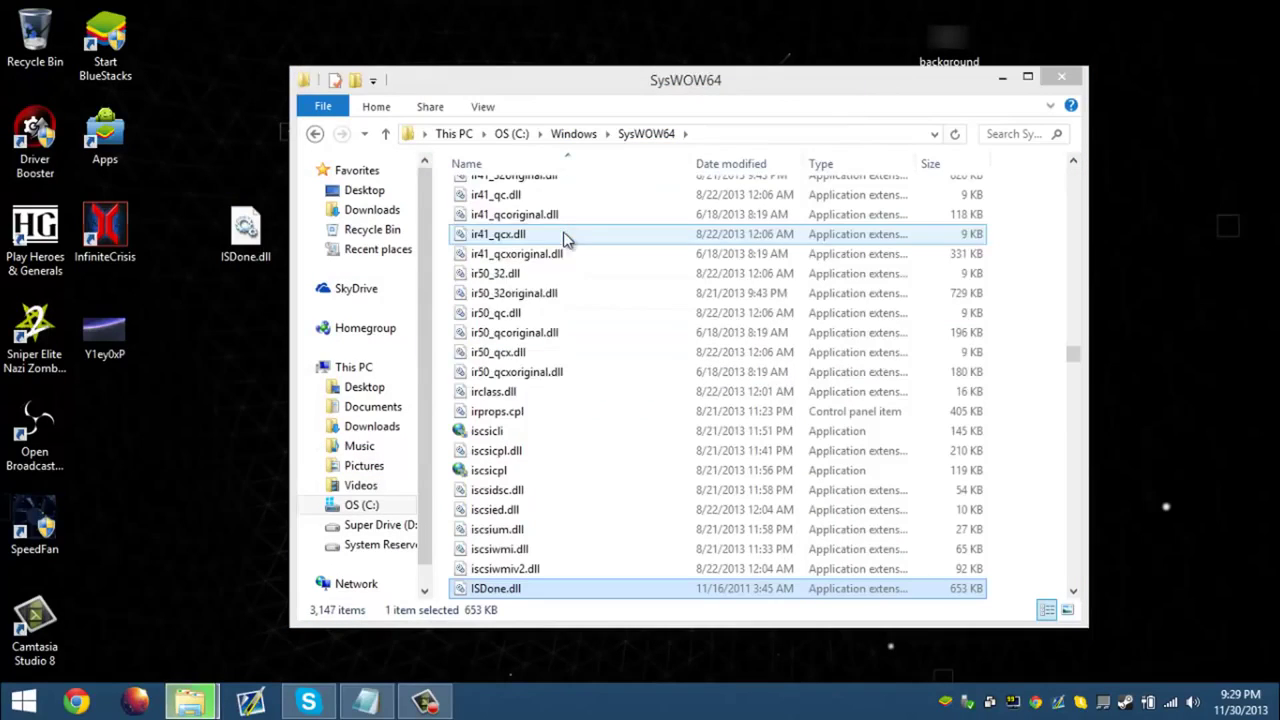
Paste ISDone.dll into C:\Windows\System32 with administrator permission, then close the window
click(569, 140)
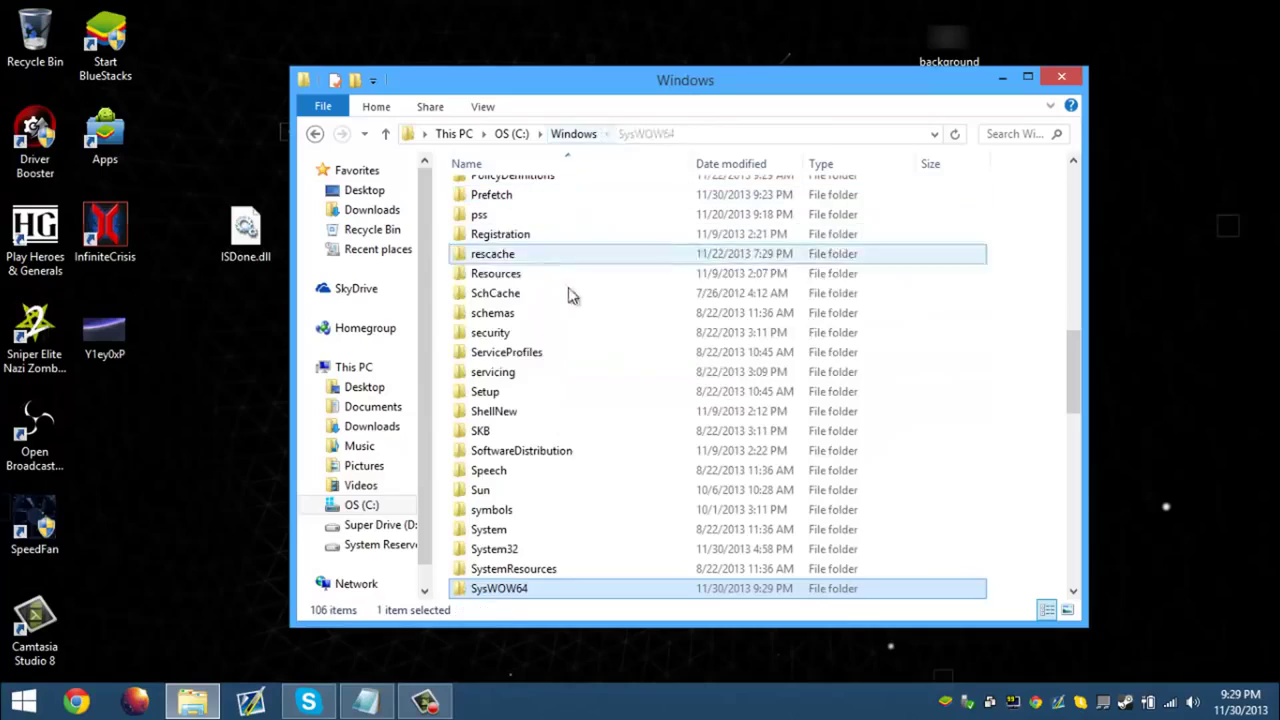
double_click(537, 553)
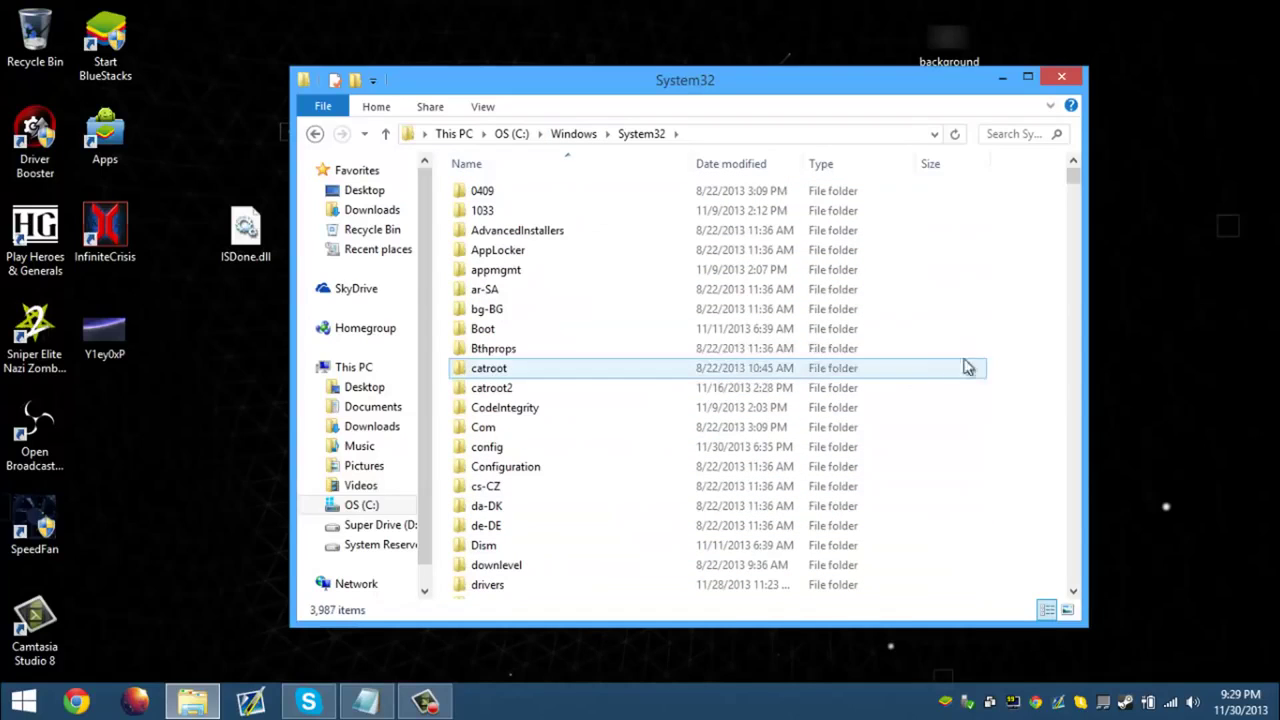
key(ctrl+v)
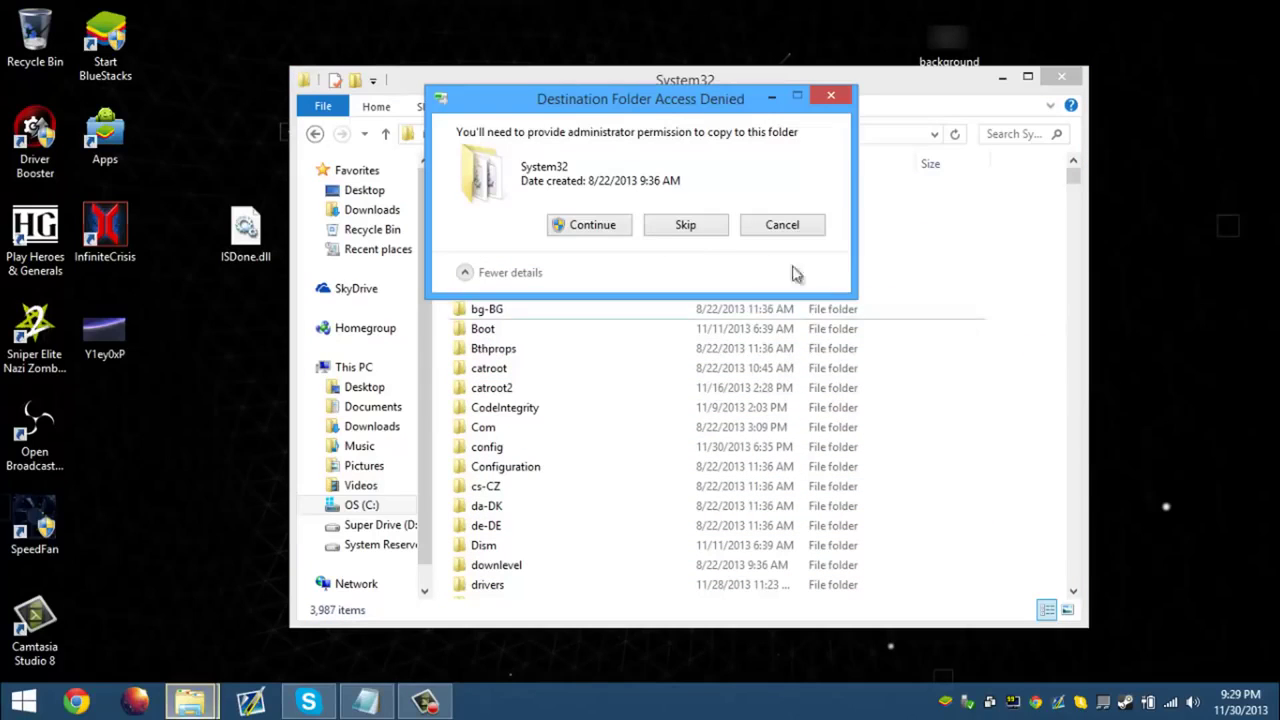
click(511, 223)
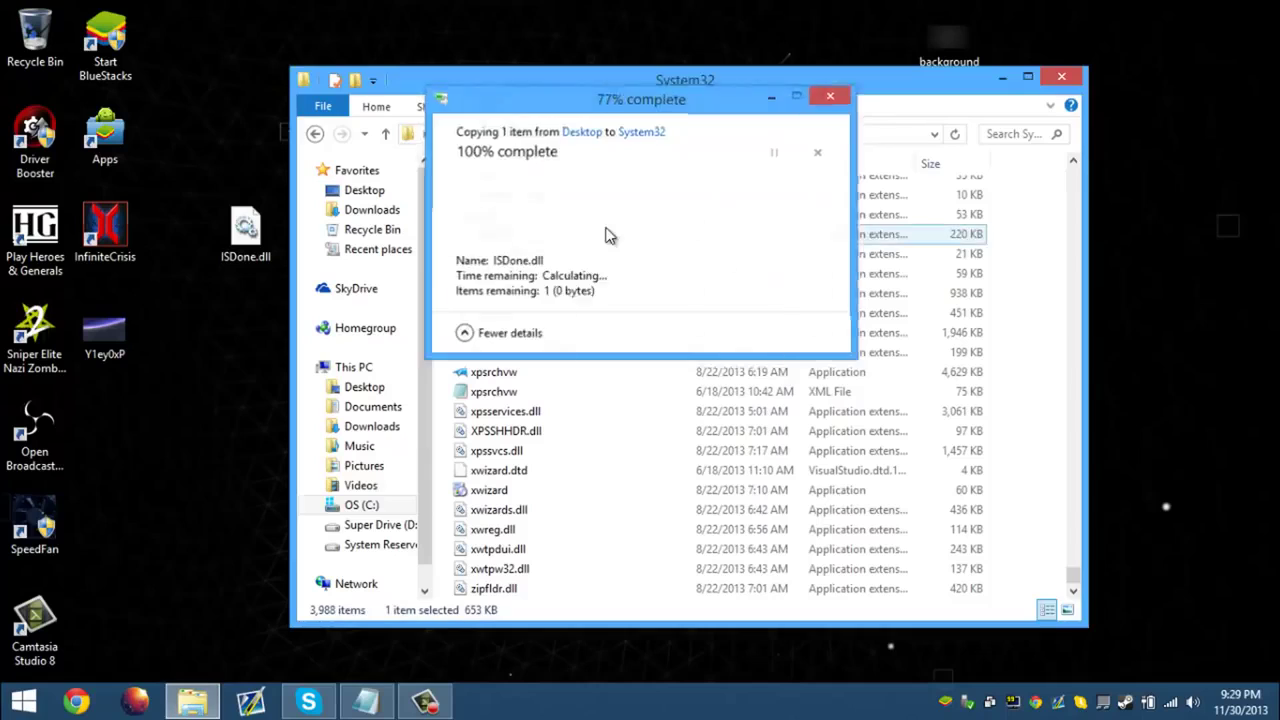
scroll(639, 373, up, 16)
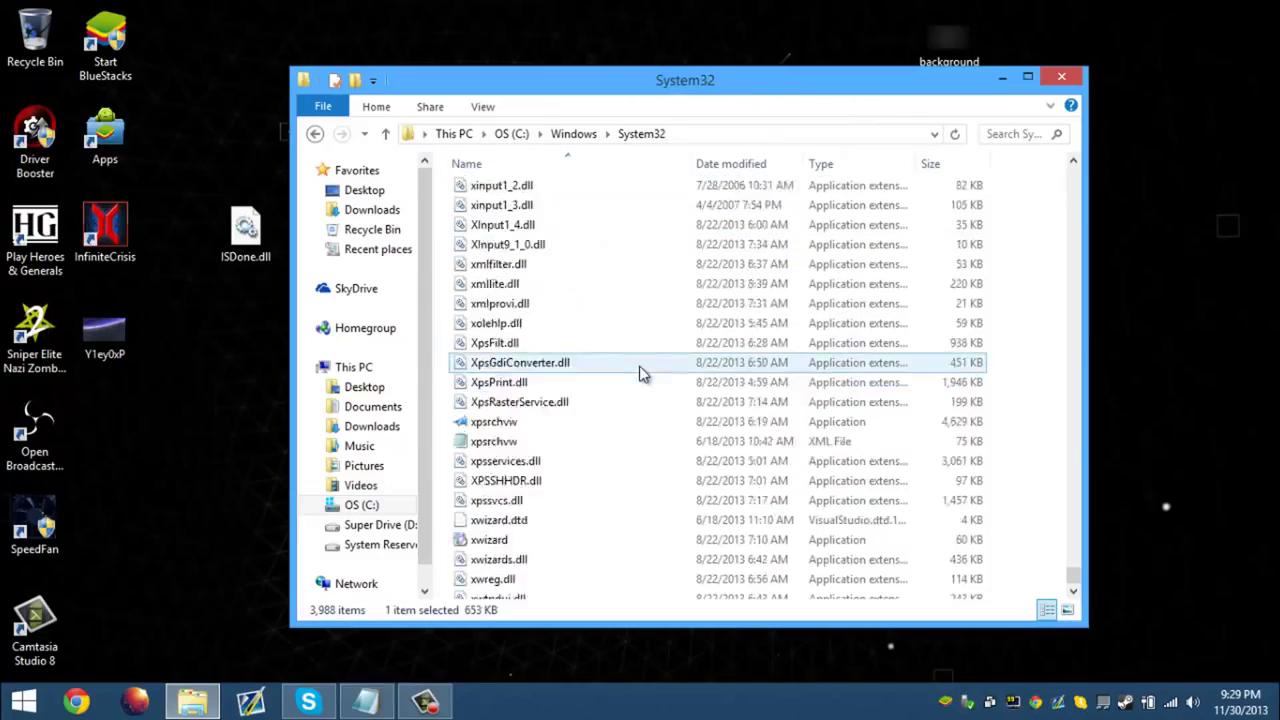
scroll(639, 365, up, 1)
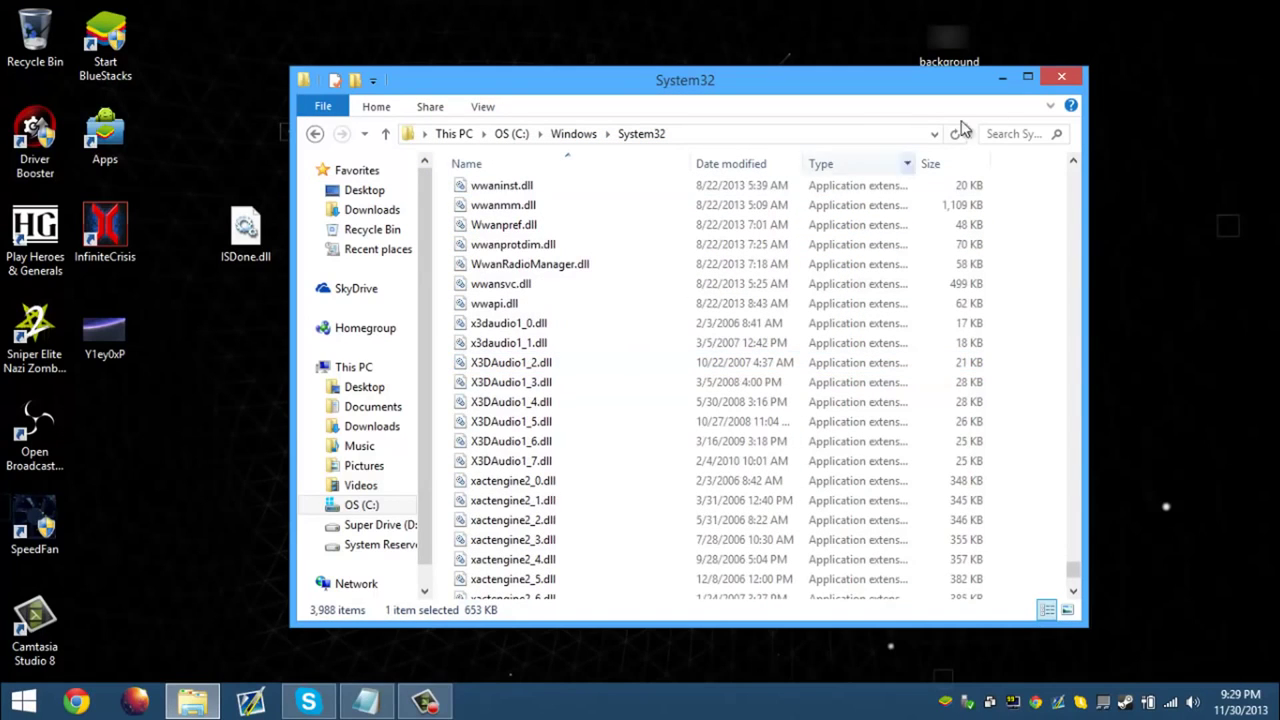
click(1062, 82)
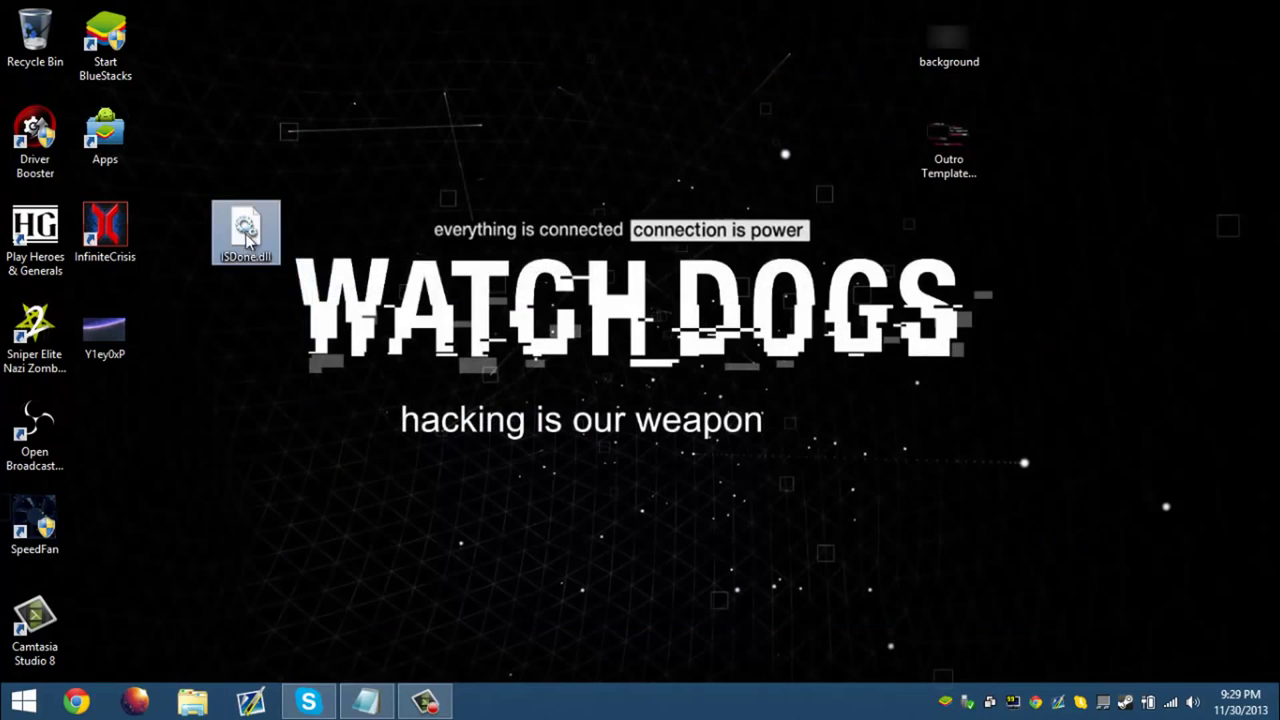
Place ISDone.dll beside InfiniteCrisis and run Command Prompt as administrator via a 'cmd' search
drag(233, 232, 163, 232)
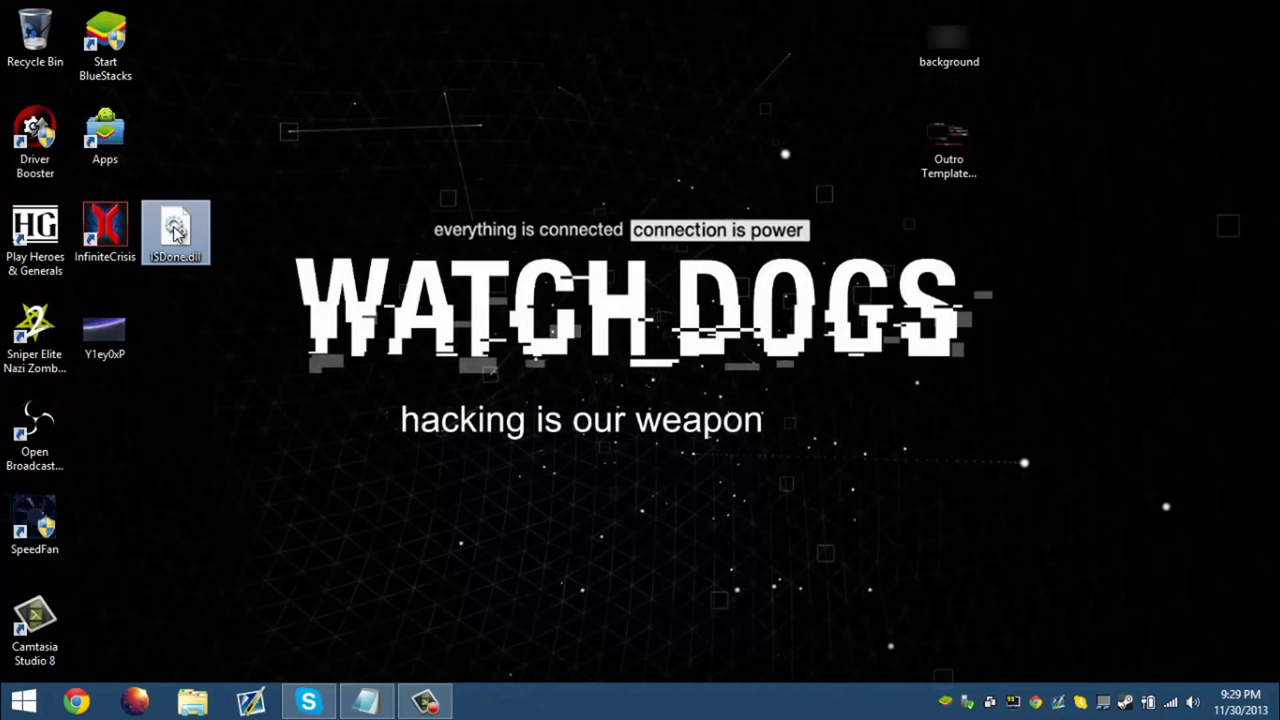
click(14, 703)
text(cmd)
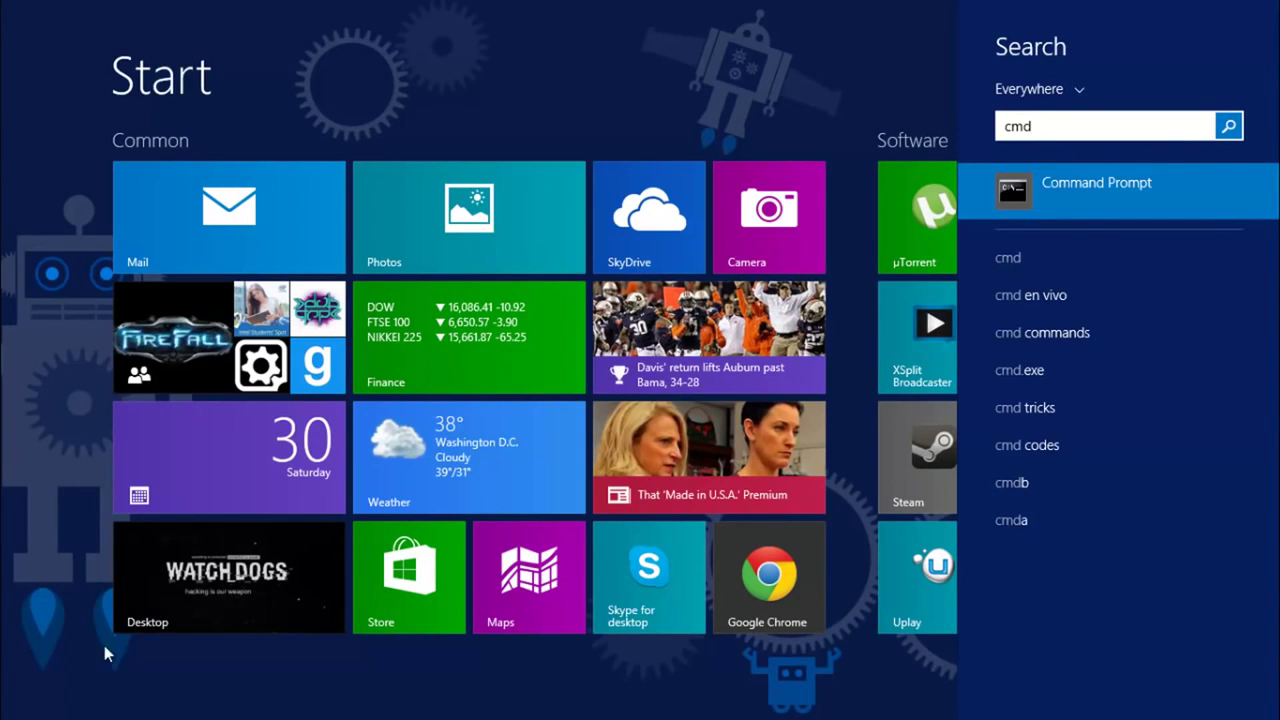
right_click(1073, 212)
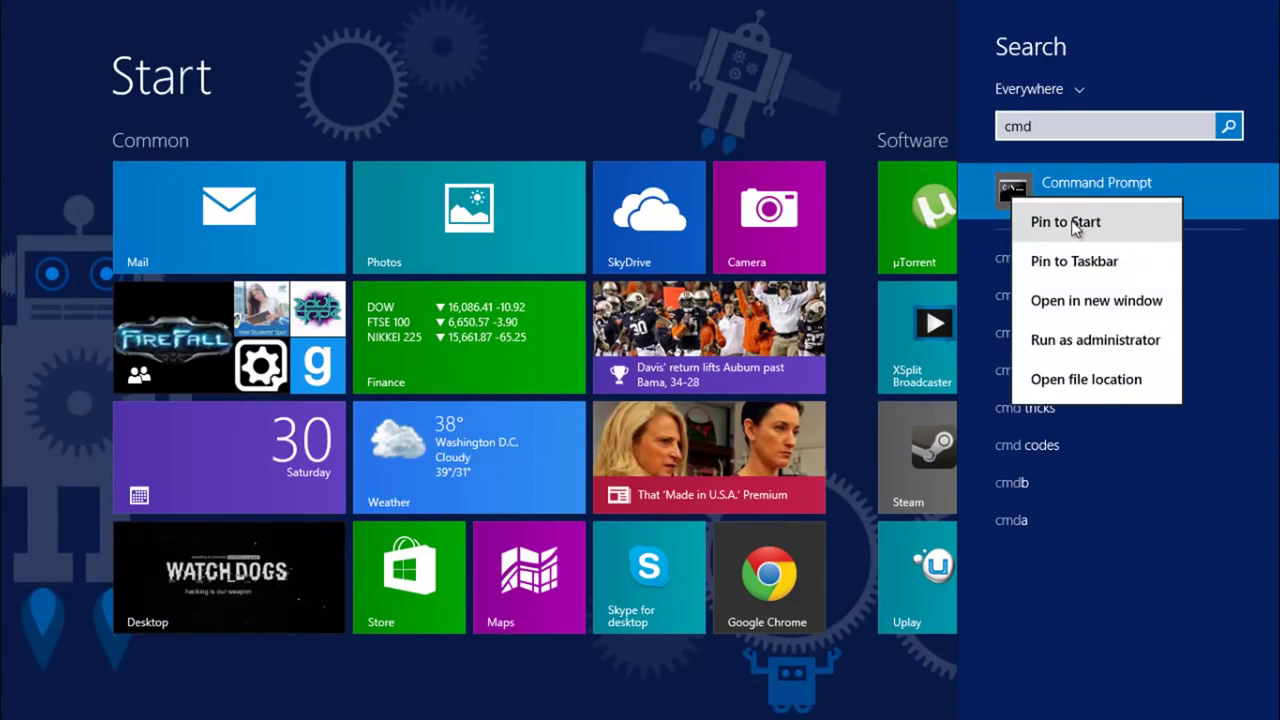
click(1092, 341)
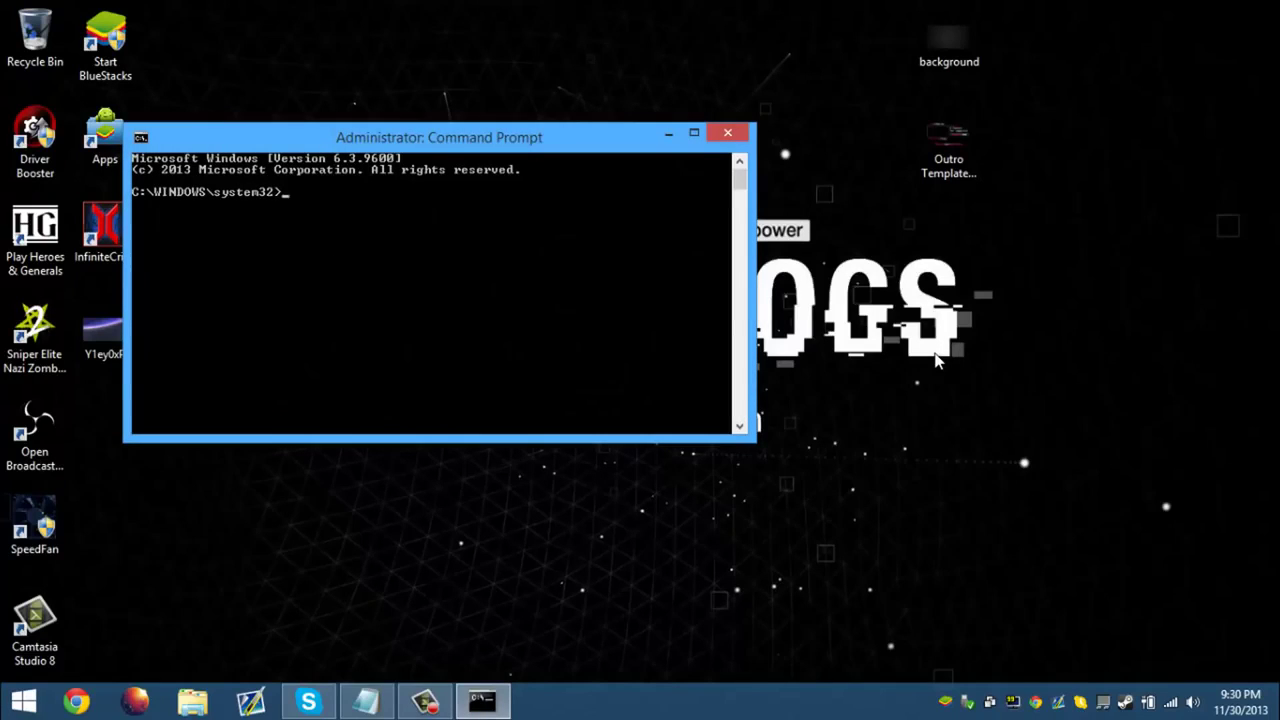
Run 'regsvr isdone.dll', then 'regsvr32 isdone.dll', and dismiss the DllRegisterServer-not-found error
text(regsvr isdone.dll)
key(Return)
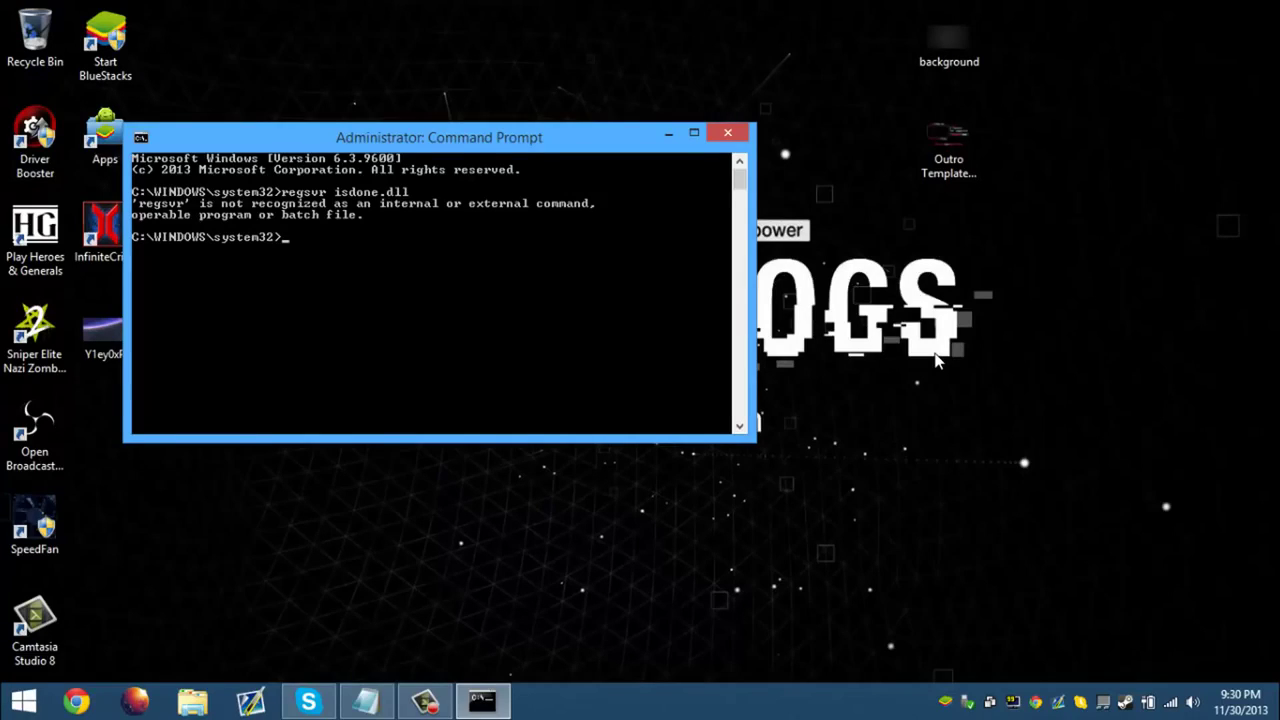
text(regsvr)
text(32)
text( isdonel,)
key(BackSpace)
text(dll)
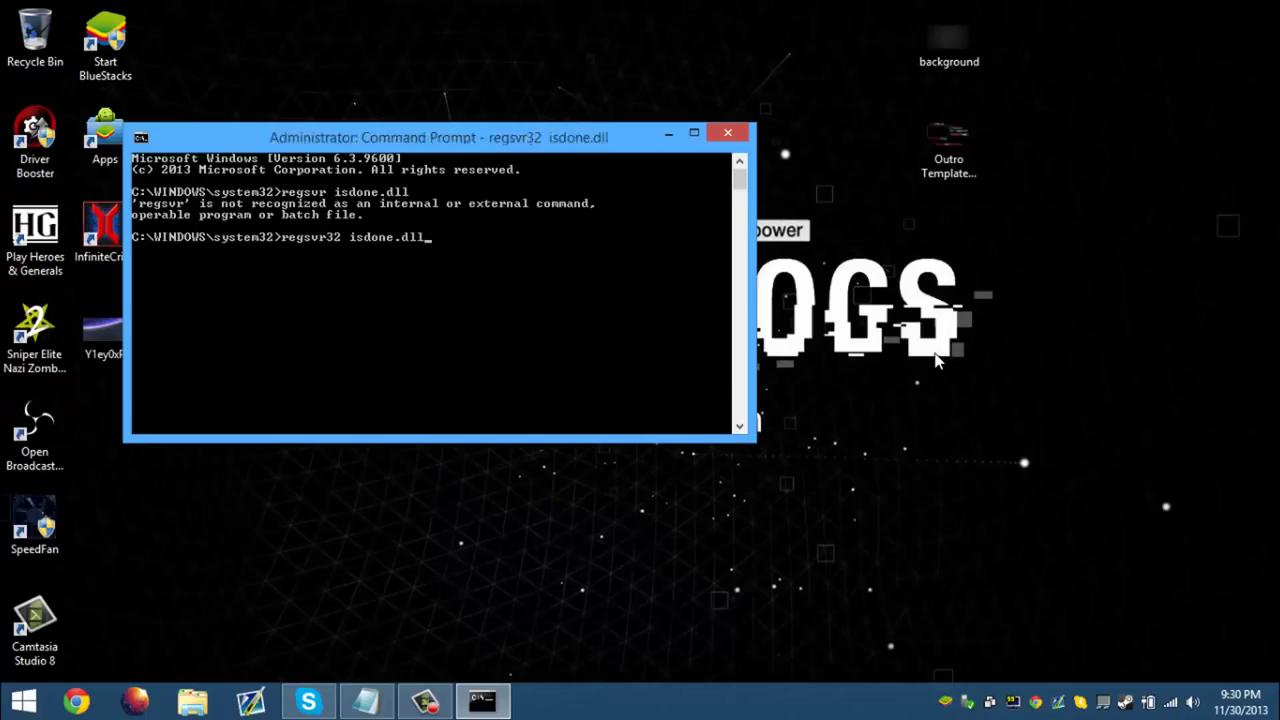
key(Return)
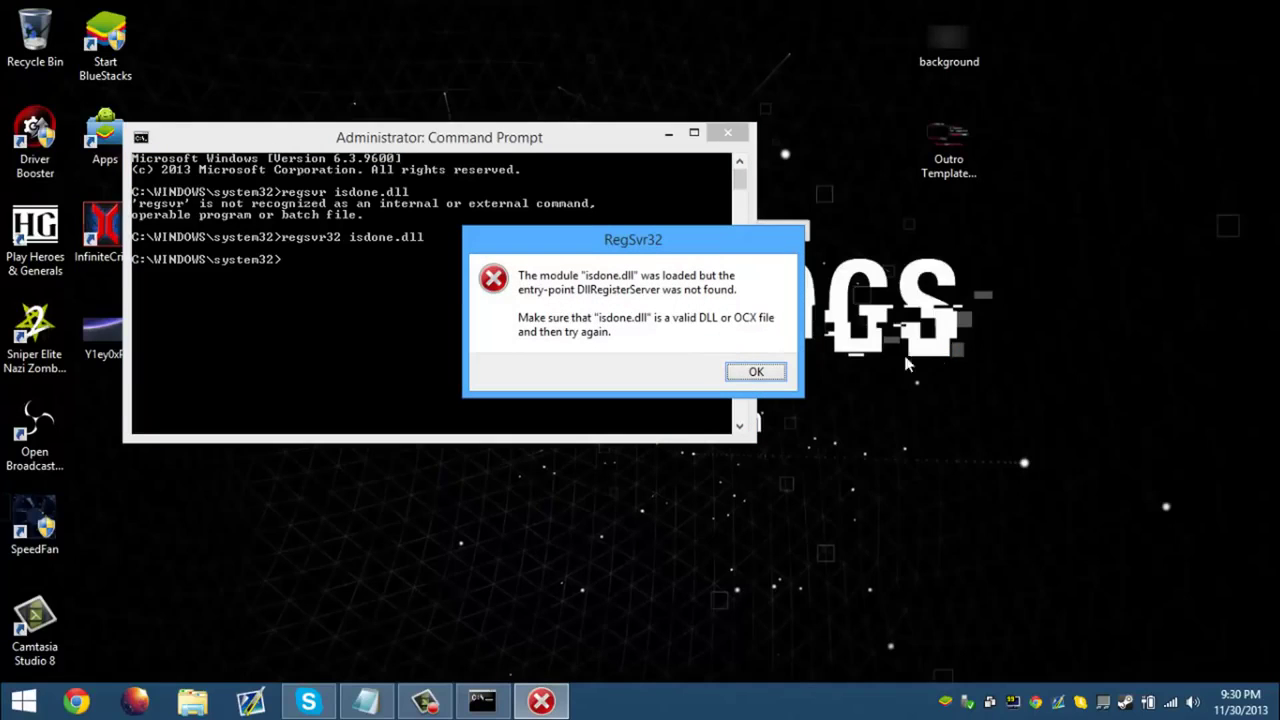
click(750, 374)
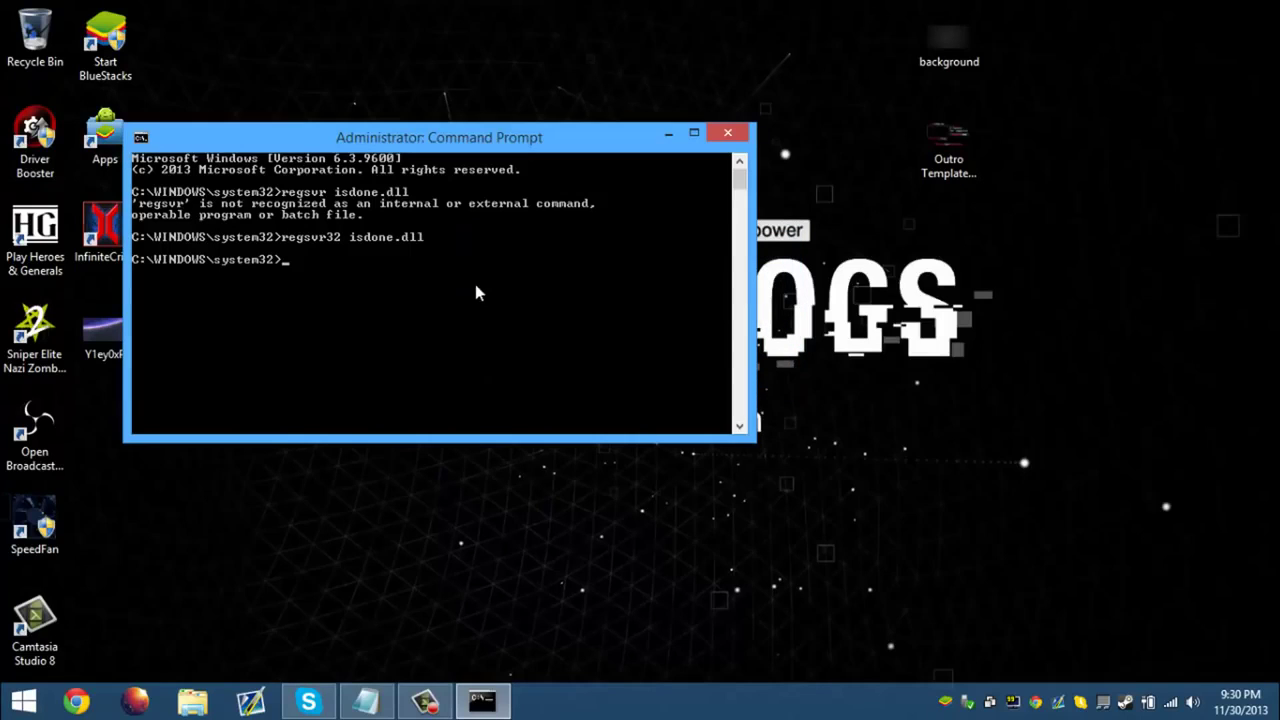
text(regsvr)
Rerun the command as 'regsvr32 ISDone.dll', dismiss the same error, and close Command Prompt
drag(482, 143, 674, 219)
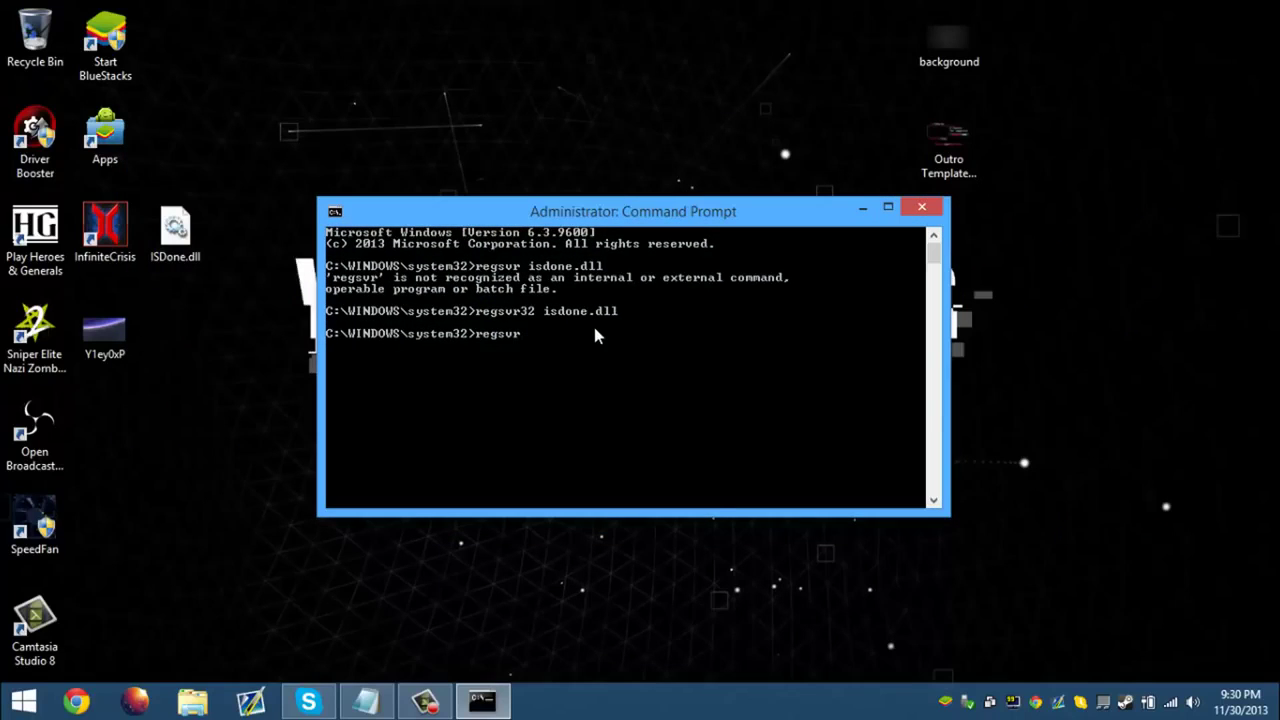
key(BackSpace)
key(BackSpace)
key(BackSpace)
key(BackSpace)
key(BackSpace)
key(BackSpace)
key(BackSpace)
key(Up)
key(BackSpace)
key(BackSpace)
key(BackSpace)
key(BackSpace)
key(BackSpace)
key(BackSpace)
text(ISD)
text(one.dll)
key(Return)
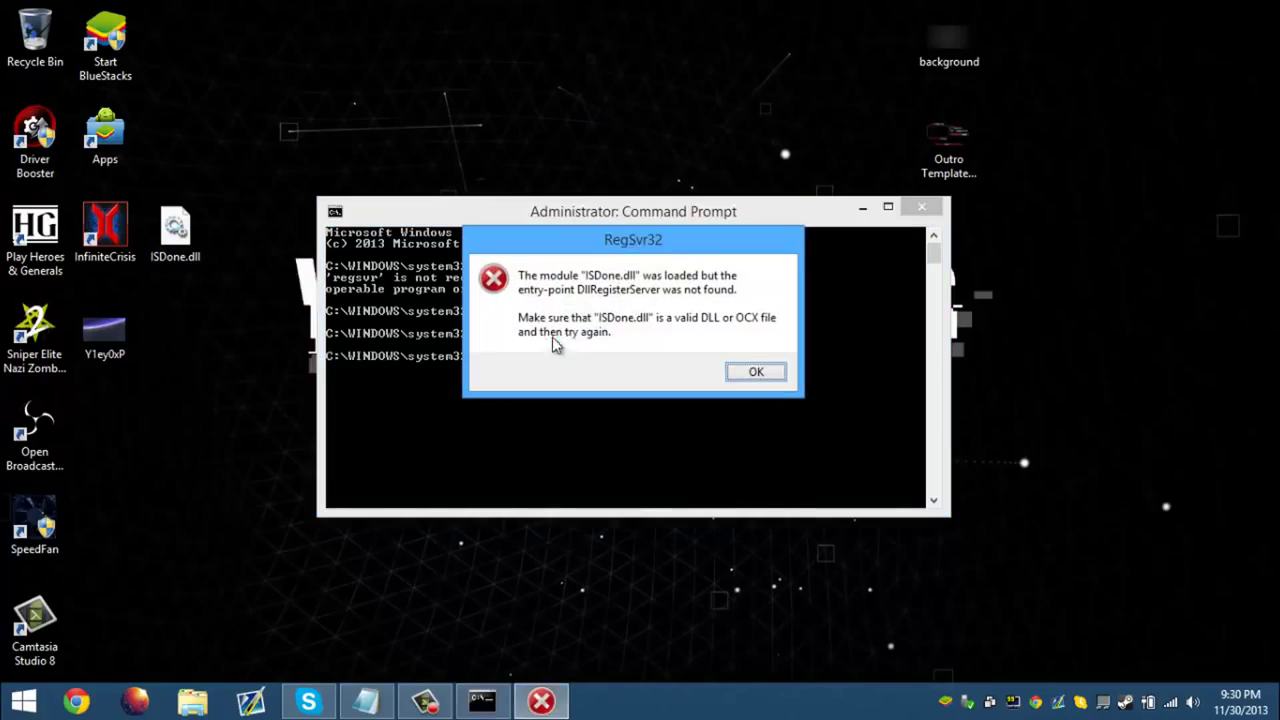
drag(636, 253, 618, 296)
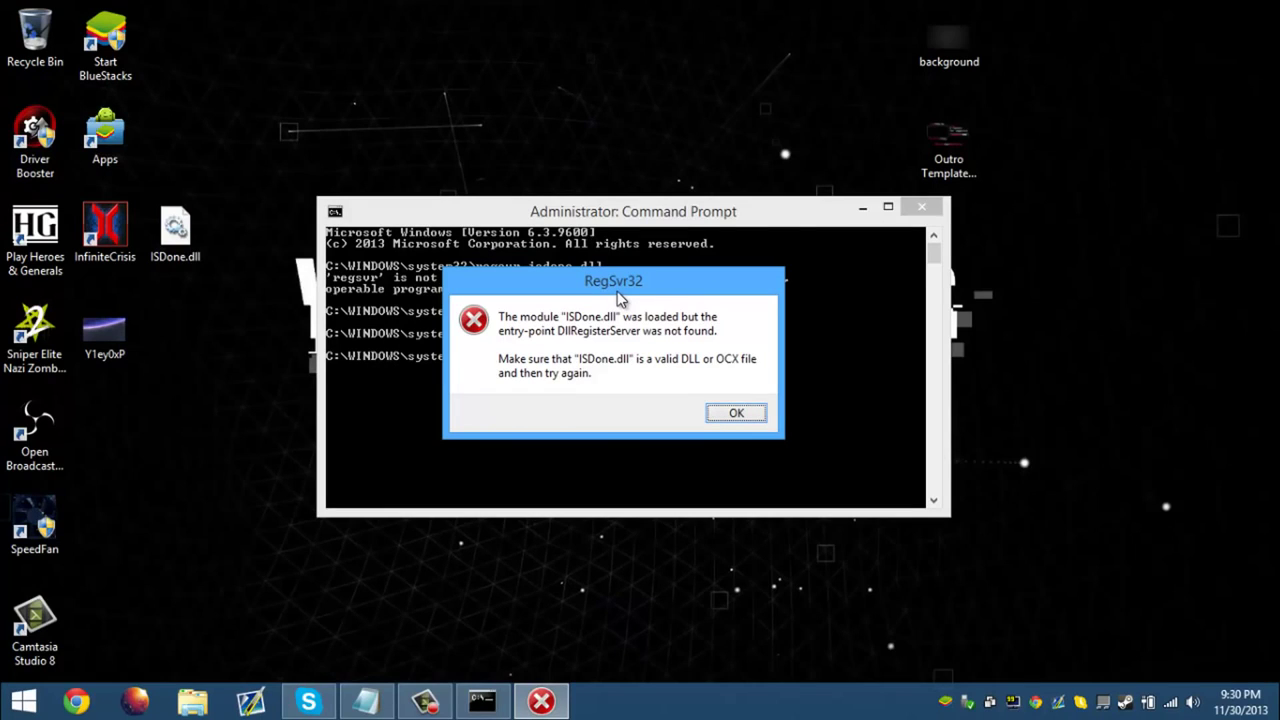
click(736, 412)
click(905, 209)
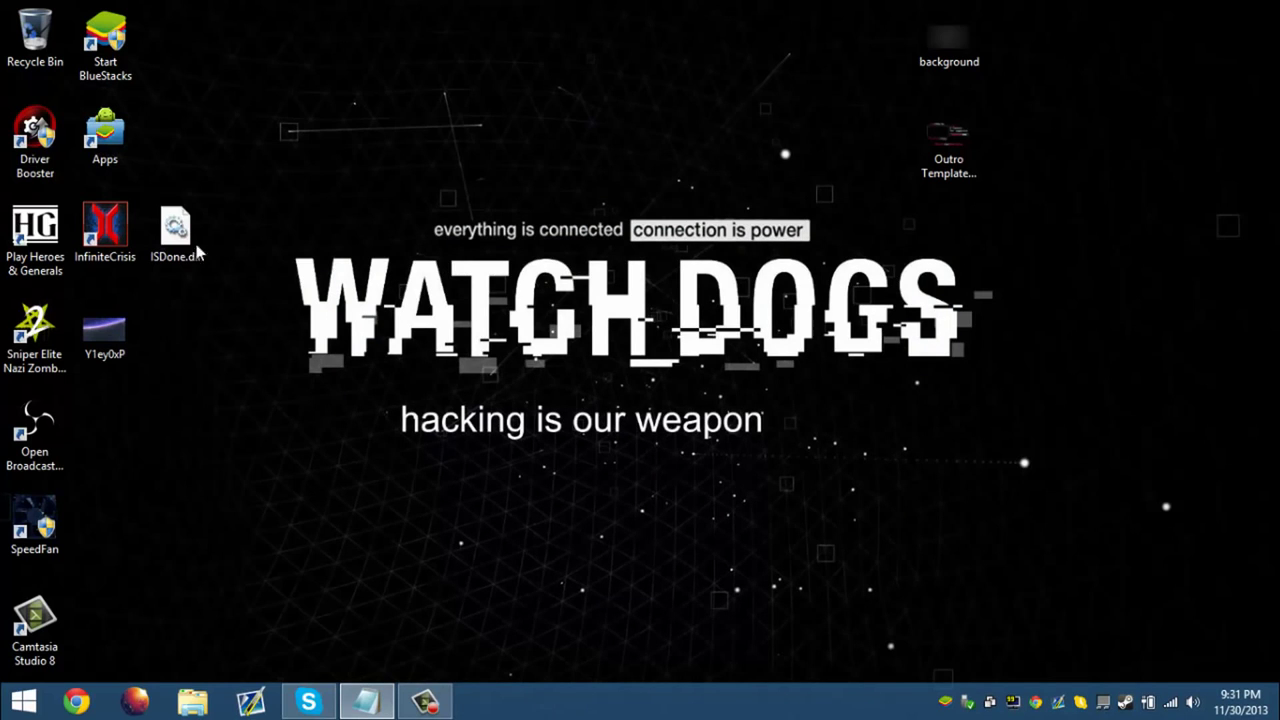
Delete the desktop ISDone.dll and empty the Recycle Bin
drag(175, 228, 48, 30)
right_click(50, 30)
click(88, 66)
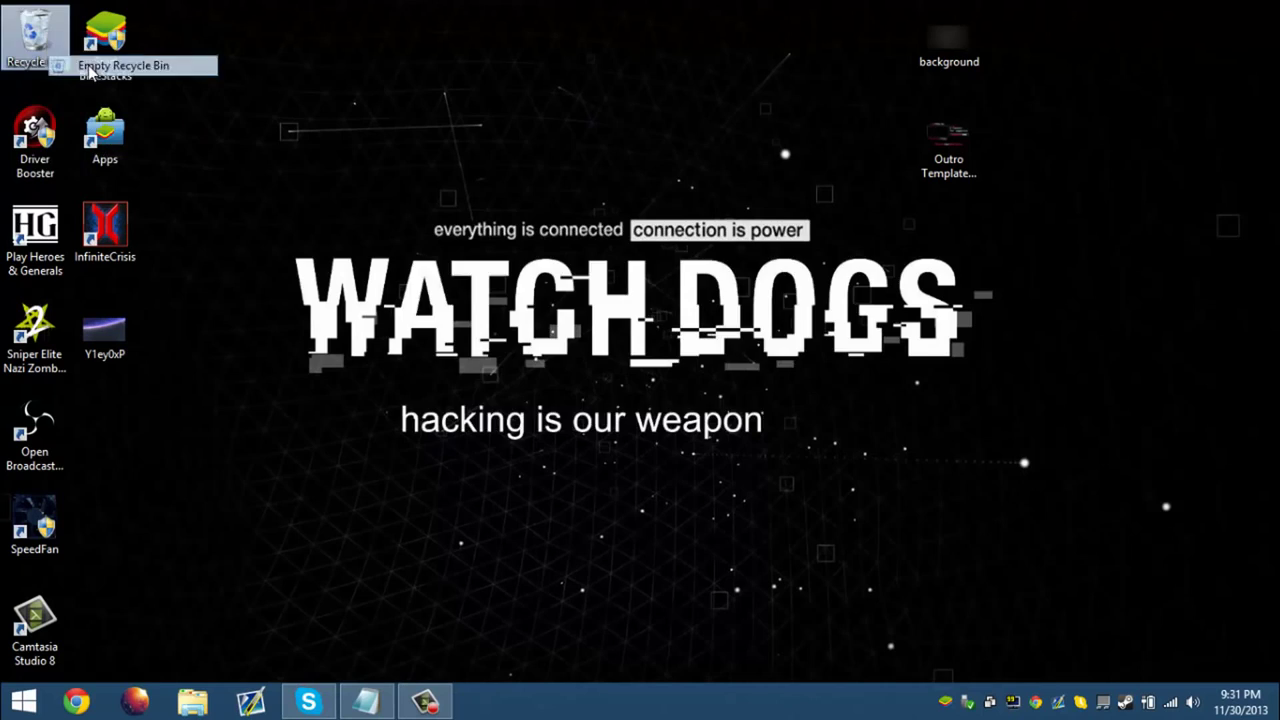
click(745, 422)
Restart the PC from the Settings charm's Power menu
key(super)
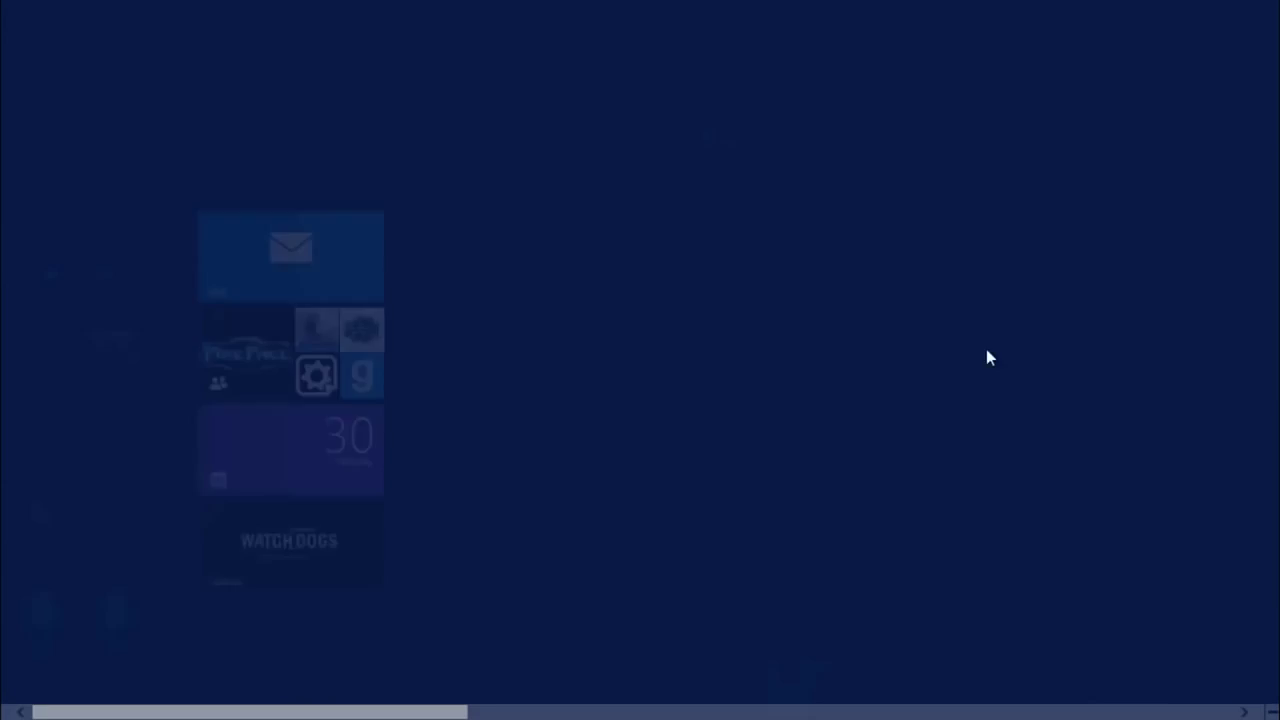
click(194, 591)
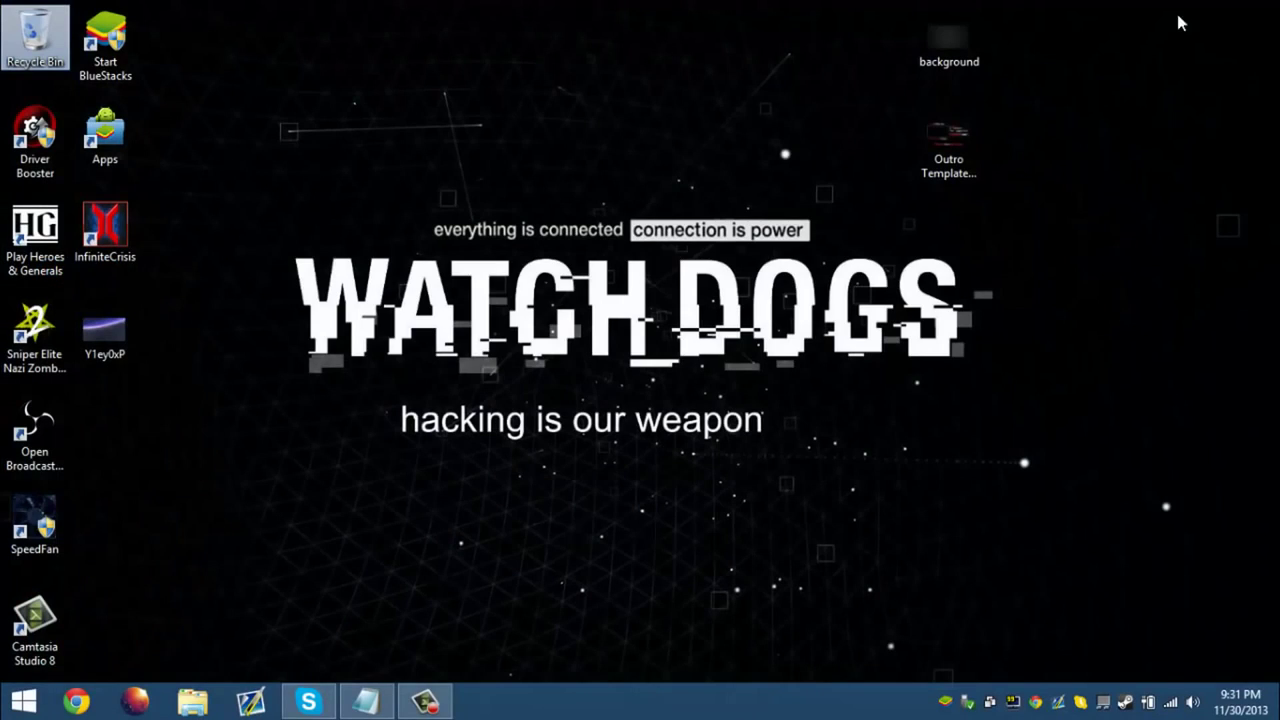
mouse_move(1279, 0)
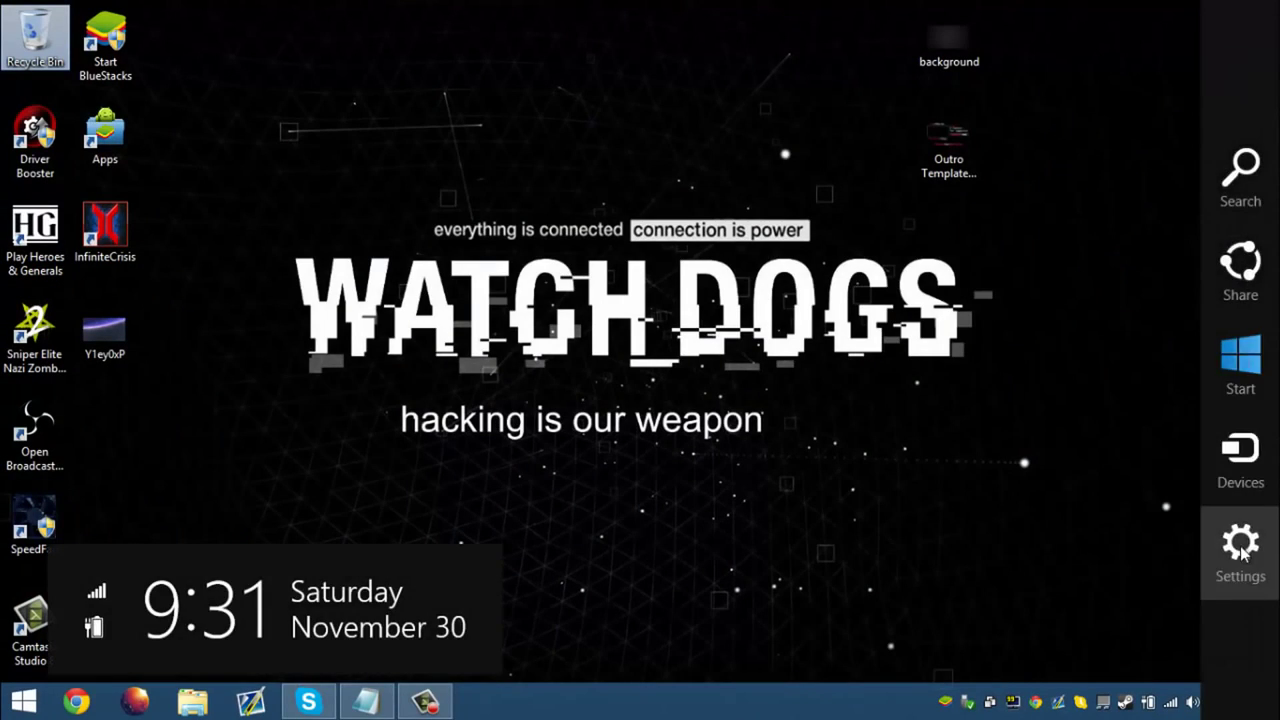
click(1242, 552)
click(1117, 585)
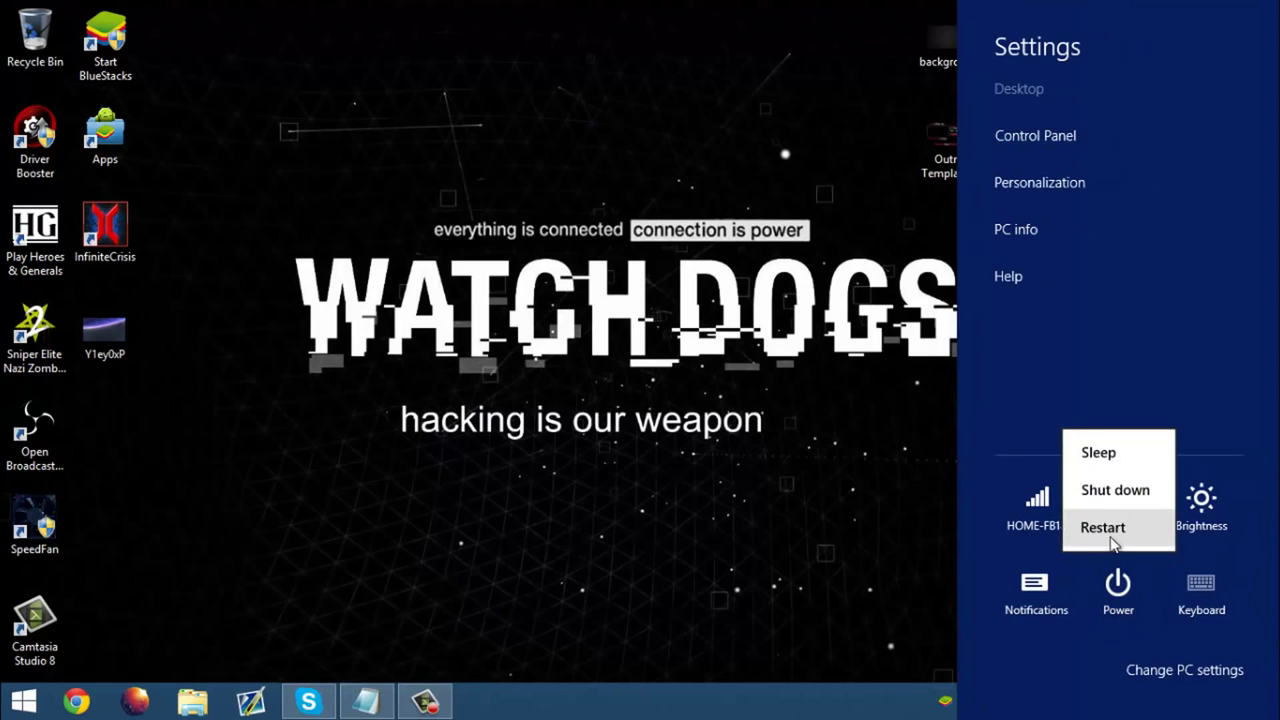
click(773, 557)
click(533, 614)
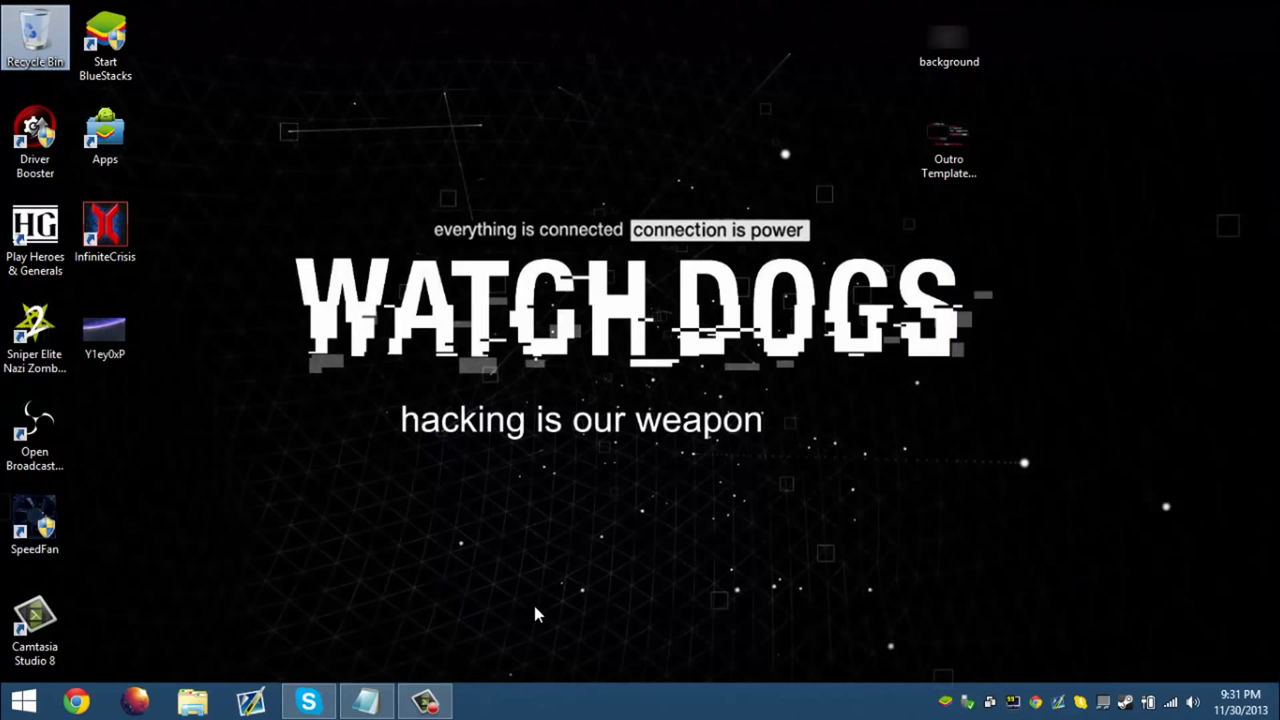